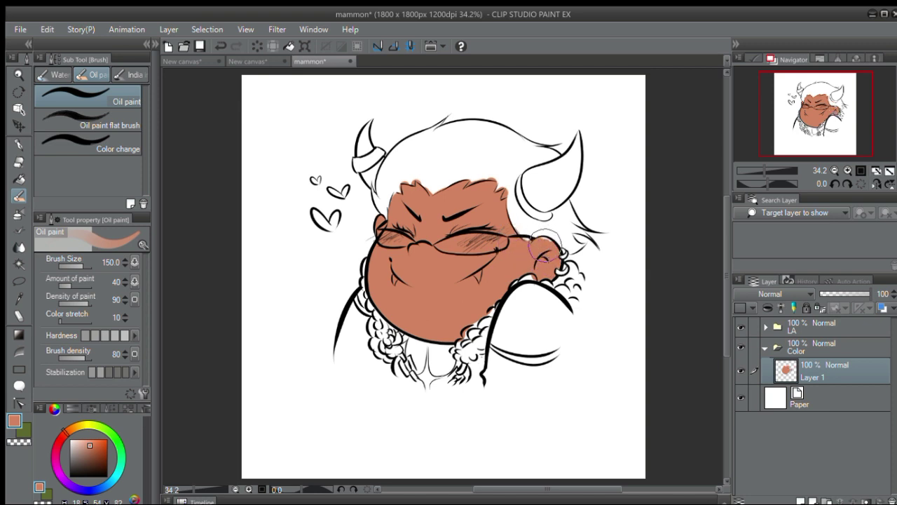
# Paint the neck and chest in the skin color, then trim its overflow from the fur collar using the Hard eraser
pyautogui.moveTo(410, 354)
pyautogui.mouseDown()
pyautogui.moveTo(404, 324)
pyautogui.moveTo(425, 361)
pyautogui.moveTo(420, 373)
pyautogui.moveTo(430, 380)
pyautogui.moveTo(434, 346)
pyautogui.moveTo(442, 379)
pyautogui.mouseUp()
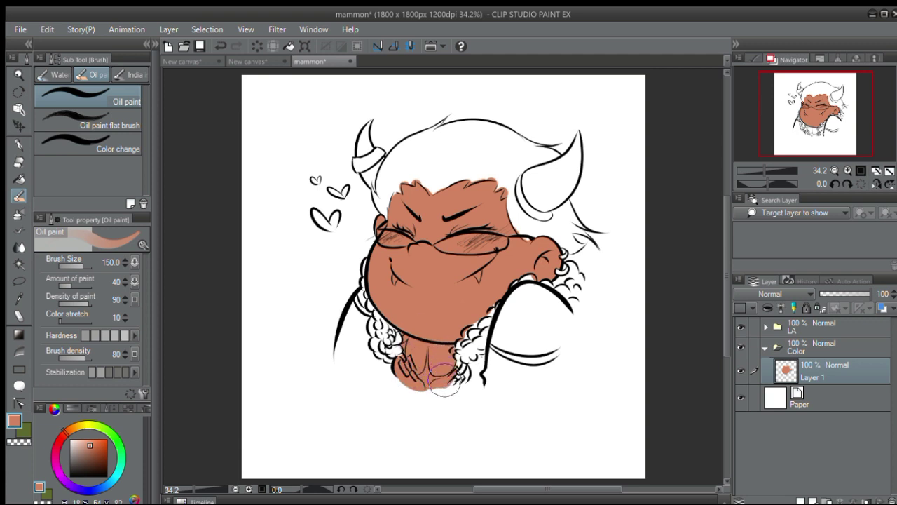
pyautogui.press('e')
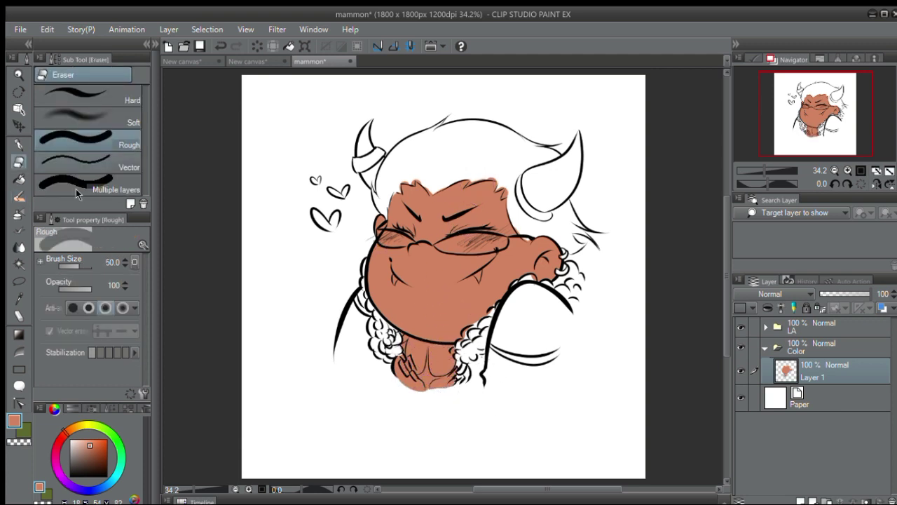
pyautogui.click(87, 96)
pyautogui.click(848, 170)
pyautogui.click(848, 170)
pyautogui.moveTo(529, 308); pyautogui.dragTo(467, 199)
pyautogui.moveTo(422, 278); pyautogui.dragTo(436, 262)
pyautogui.hotkey('ctrl', 'z')
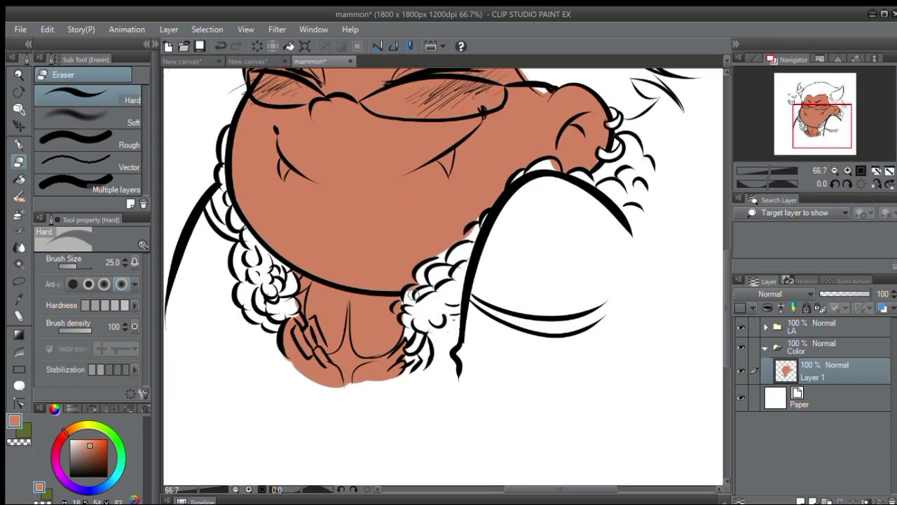
pyautogui.moveTo(397, 308); pyautogui.dragTo(412, 303)
# Touch up the skin color on the chest beside the fur collar and around the chain with the Oil paint brush
pyautogui.press('b')
pyautogui.moveTo(399, 363); pyautogui.dragTo(414, 361)
pyautogui.press('e')
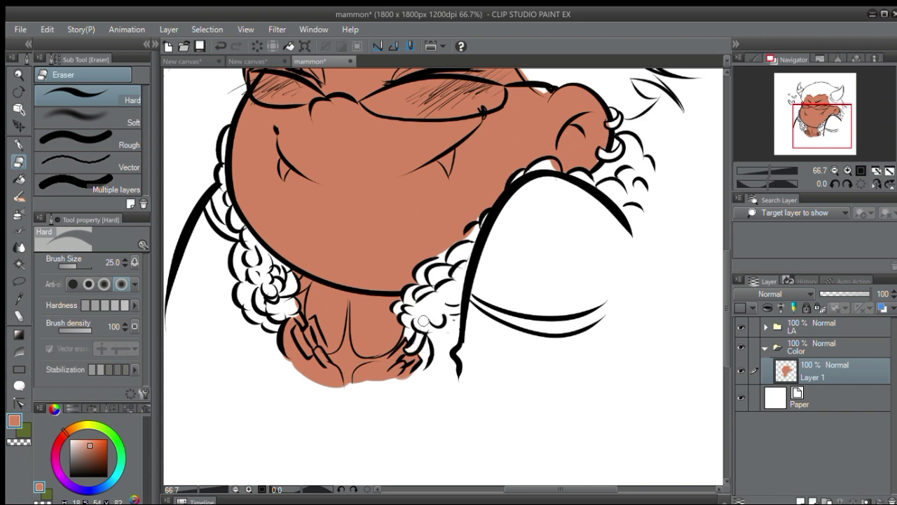
pyautogui.press('b')
pyautogui.moveTo(401, 328)
pyautogui.mouseDown()
pyautogui.moveTo(443, 369)
pyautogui.moveTo(443, 347)
pyautogui.moveTo(421, 323)
pyautogui.mouseUp()
# Erase the skin color from inside the chain links on both sides of the neck
pyautogui.press('e')
pyautogui.moveTo(415, 338); pyautogui.dragTo(412, 345)
pyautogui.moveTo(303, 338); pyautogui.dragTo(305, 350)
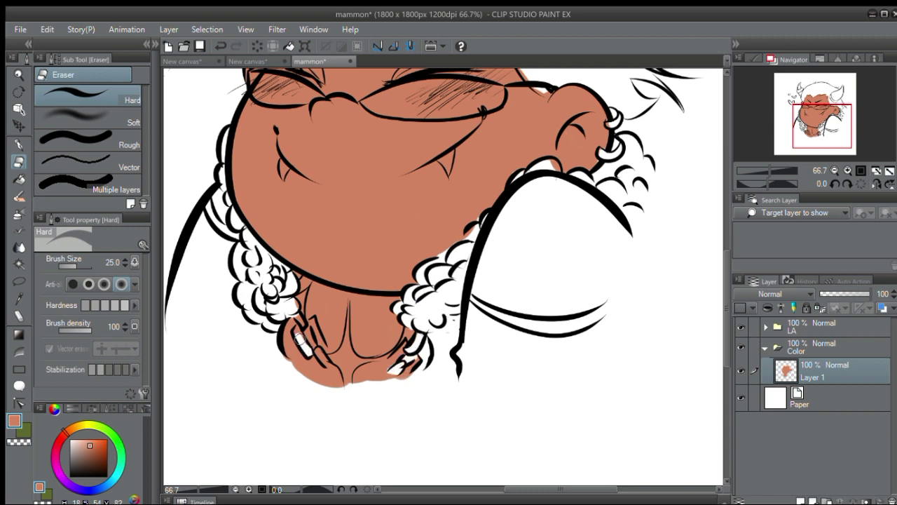
pyautogui.moveTo(311, 317); pyautogui.dragTo(319, 351)
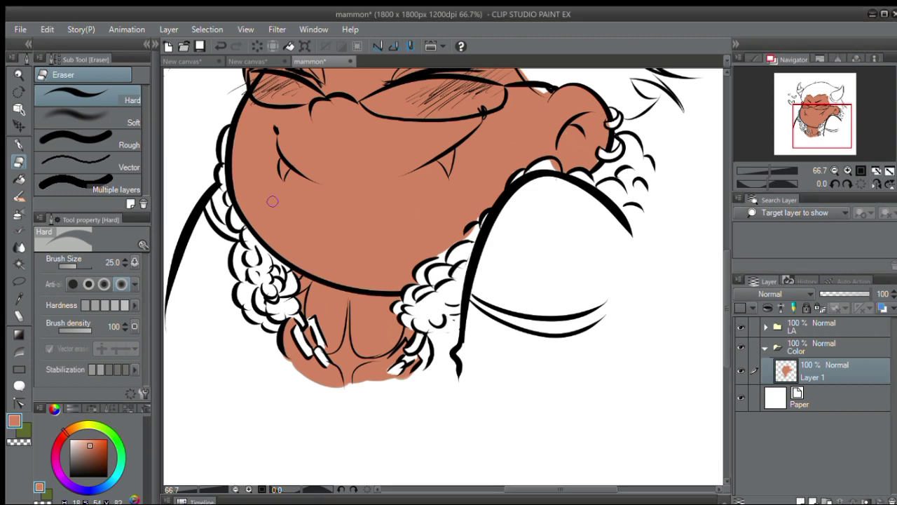
# Erase the skin color spilling over the hairline, from the forehead spikes down to the temple
pyautogui.scroll(4, 427, 225)
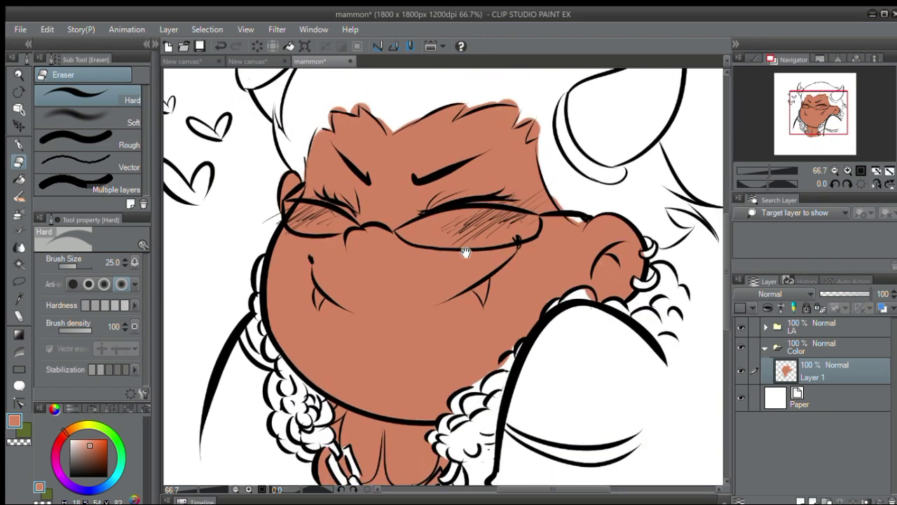
pyautogui.scroll(-4, 448, 242)
pyautogui.scroll(3, 440, 246)
pyautogui.moveTo(443, 258); pyautogui.dragTo(515, 329)
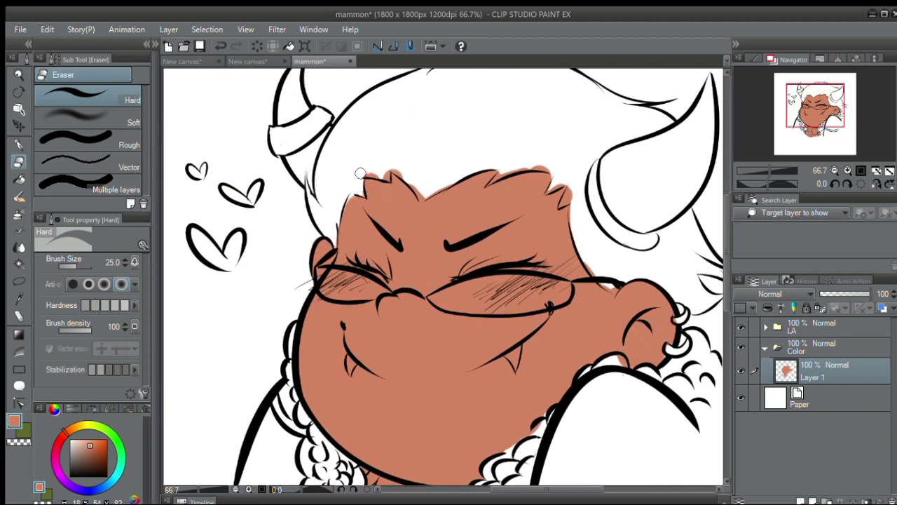
pyautogui.moveTo(396, 167); pyautogui.dragTo(415, 187)
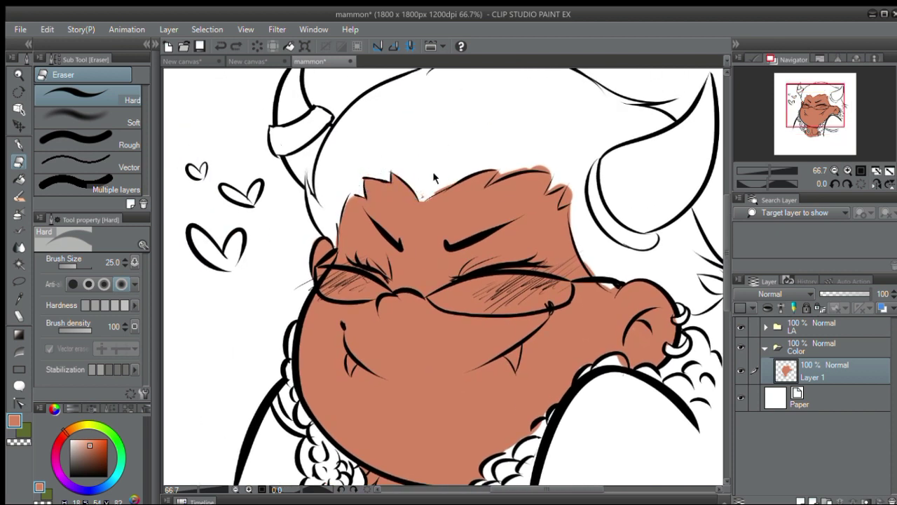
pyautogui.moveTo(422, 200); pyautogui.dragTo(474, 172)
pyautogui.moveTo(498, 170)
pyautogui.mouseDown()
pyautogui.moveTo(542, 165)
pyautogui.moveTo(567, 184)
pyautogui.moveTo(582, 171)
pyautogui.moveTo(567, 199)
pyautogui.mouseUp()
pyautogui.moveTo(593, 244); pyautogui.dragTo(584, 255)
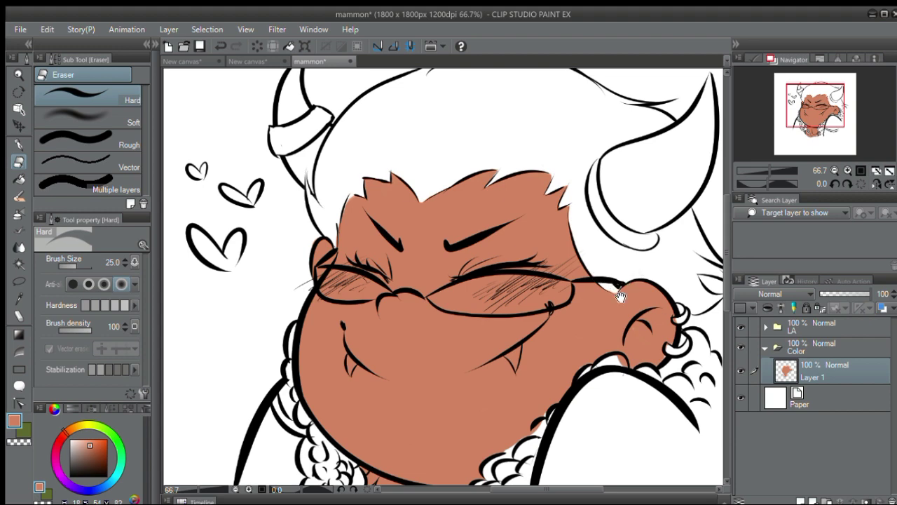
# Clean up the skin edge along the fur collar between the jaw and the ear, erasing overflow and repainting gaps
pyautogui.moveTo(659, 320); pyautogui.dragTo(574, 245)
pyautogui.moveTo(509, 282); pyautogui.dragTo(518, 286)
pyautogui.moveTo(433, 355)
pyautogui.mouseDown()
pyautogui.moveTo(530, 278)
pyautogui.moveTo(540, 284)
pyautogui.mouseUp()
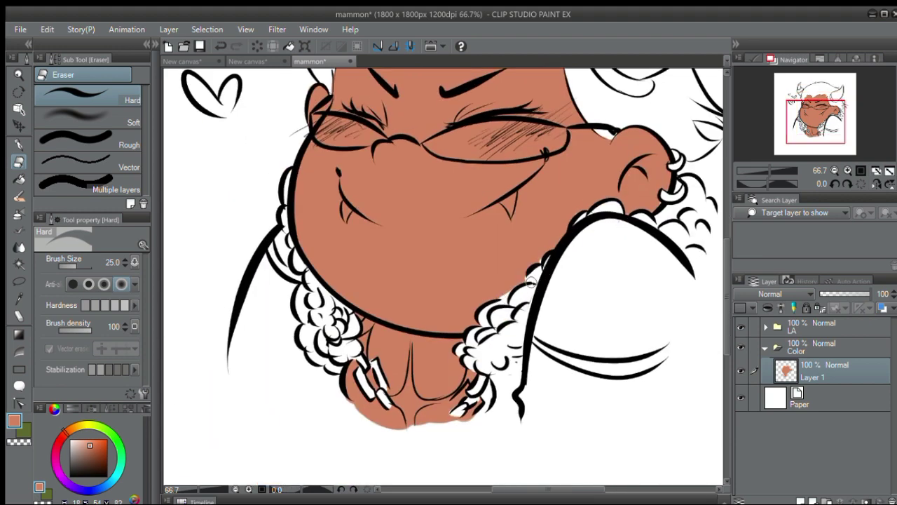
pyautogui.press('b')
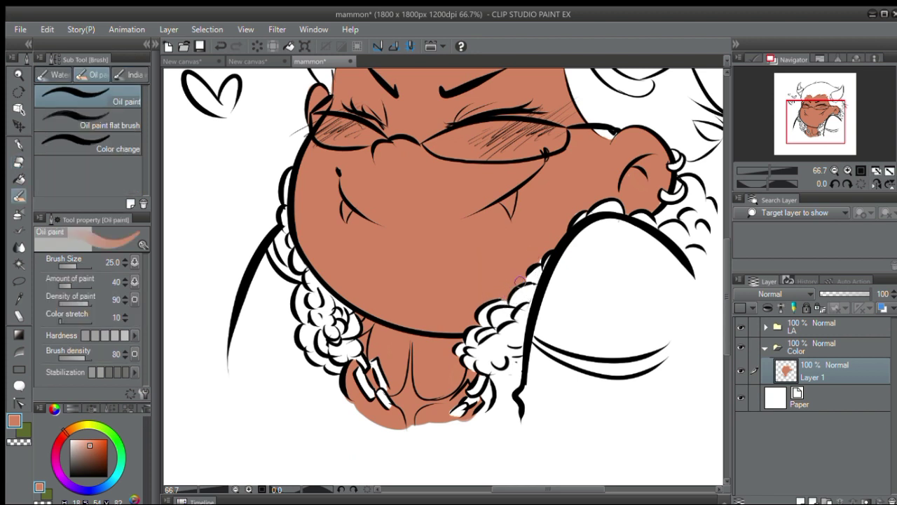
pyautogui.moveTo(532, 224); pyautogui.dragTo(431, 252)
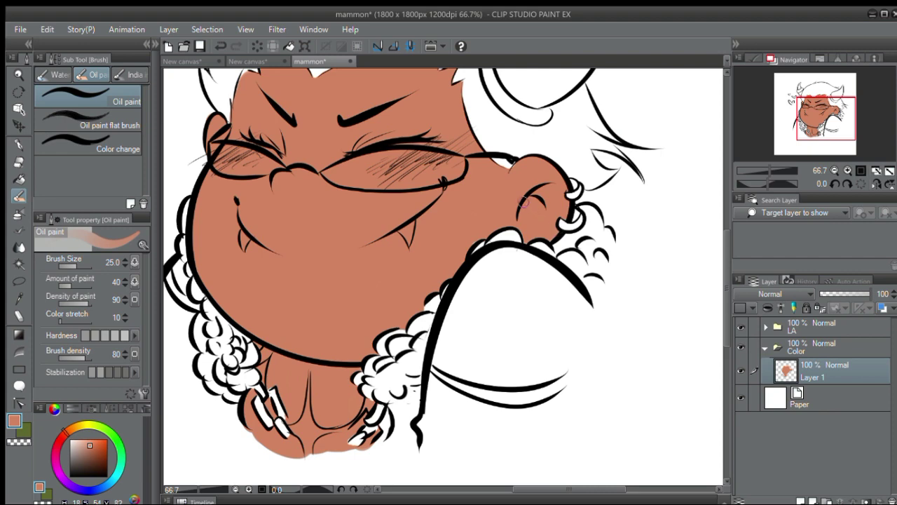
pyautogui.moveTo(474, 241)
pyautogui.mouseDown()
pyautogui.moveTo(484, 264)
pyautogui.moveTo(481, 245)
pyautogui.mouseUp()
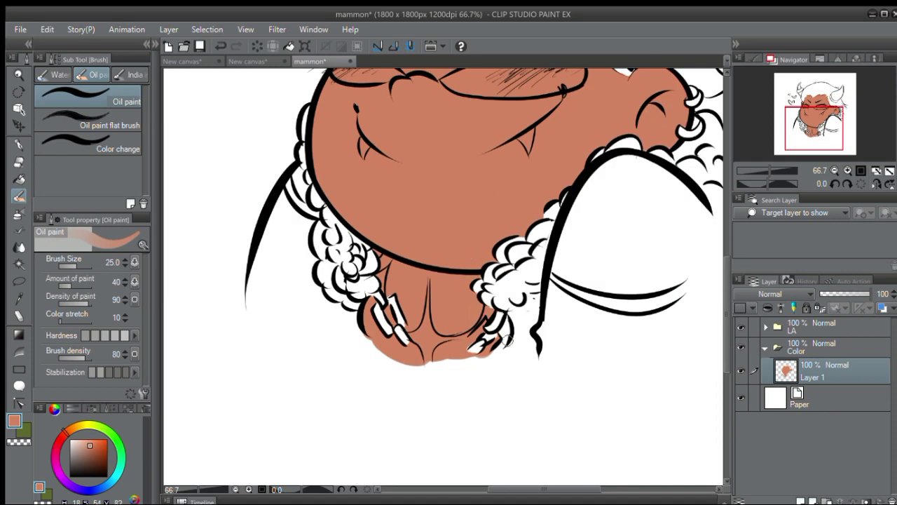
# Extend the skin color around the chain below the jacket-side fur and erase it from inside those links
pyautogui.moveTo(504, 328); pyautogui.dragTo(498, 343)
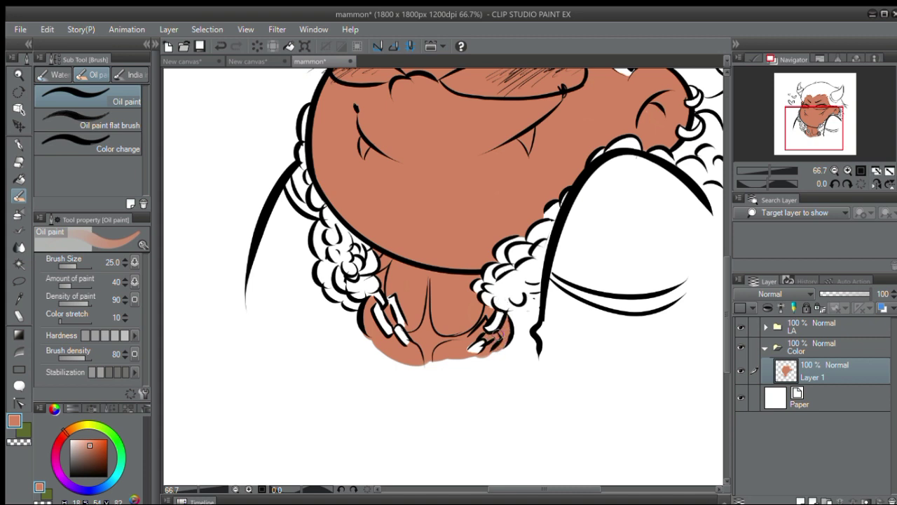
pyautogui.press('e')
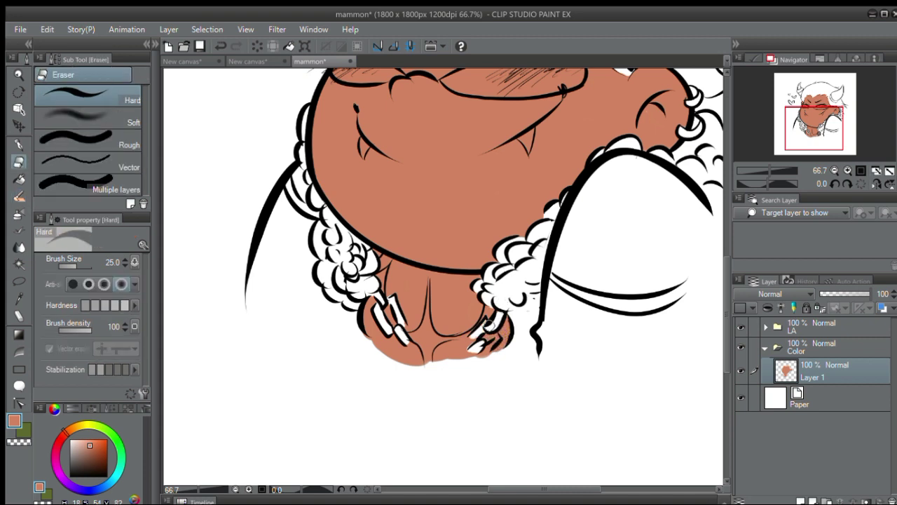
pyautogui.moveTo(498, 337); pyautogui.dragTo(479, 347)
# Fade out the lower edge of the chest skin with the Soft eraser
pyautogui.scroll(-5, 557, 275)
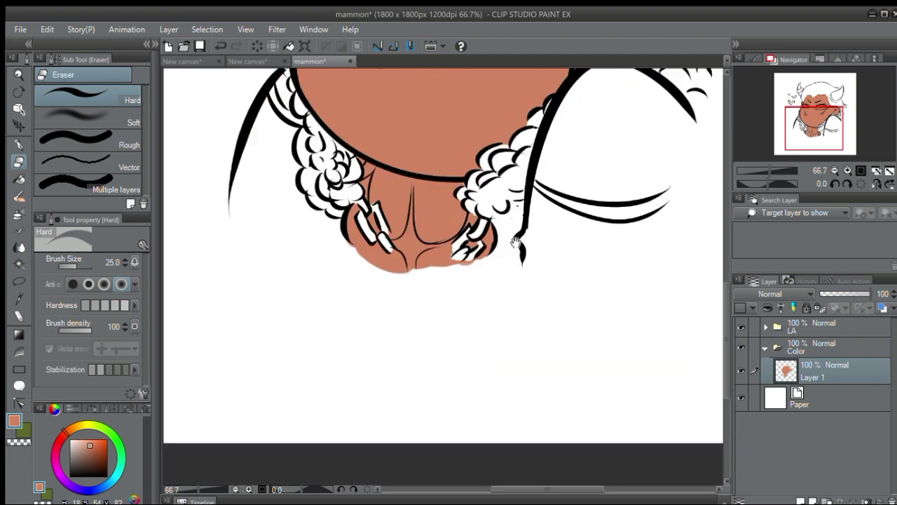
pyautogui.scroll(5, 557, 275)
pyautogui.click(91, 117)
pyautogui.moveTo(356, 351)
pyautogui.mouseDown()
pyautogui.moveTo(500, 368)
pyautogui.moveTo(357, 342)
pyautogui.moveTo(366, 351)
pyautogui.moveTo(449, 366)
pyautogui.moveTo(394, 357)
pyautogui.mouseUp()
# Rename the skin layer Piel and add a new layer named Chaqueta beneath it
pyautogui.scroll(5, 448, 314)
pyautogui.moveTo(449, 314); pyautogui.dragTo(645, 299)
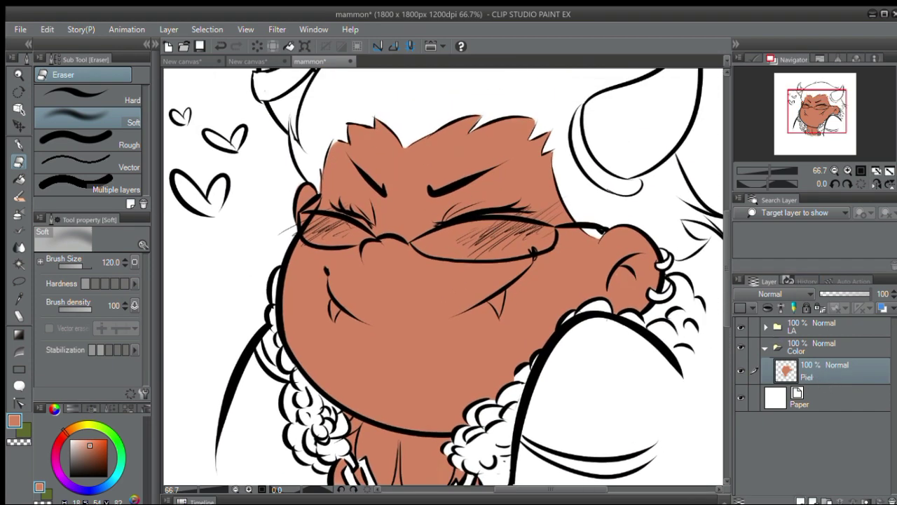
pyautogui.click(800, 501)
pyautogui.moveTo(837, 372); pyautogui.dragTo(837, 409)
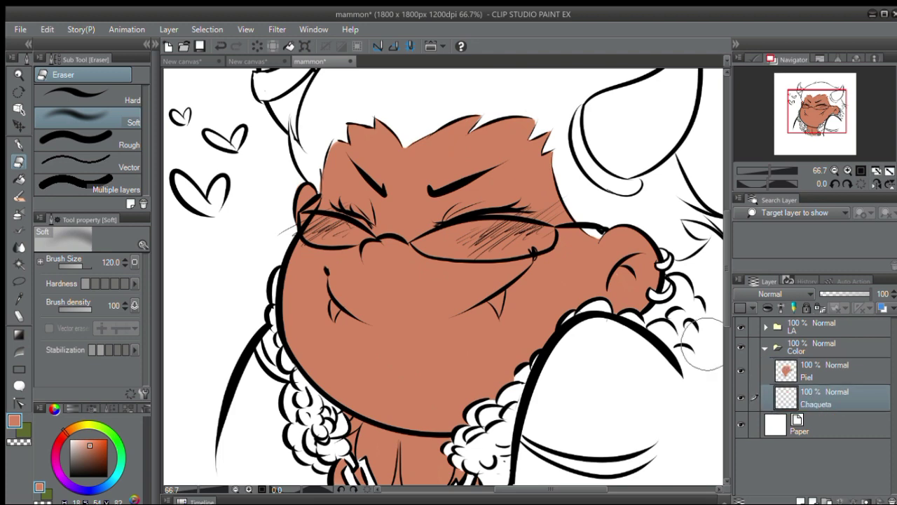
# Open the reference image UIH.jpg and zoom in on the Jyushimatsu panel
pyautogui.click(25, 30)
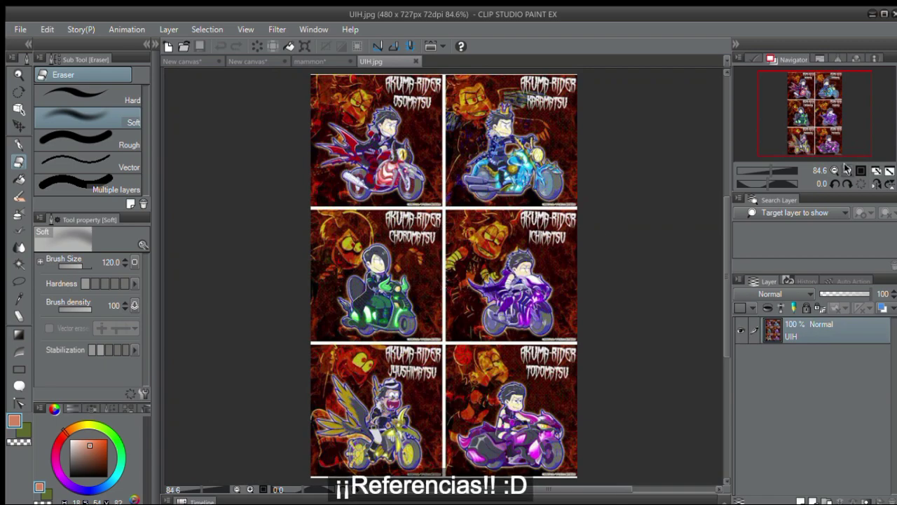
pyautogui.scroll(3, 436, 331)
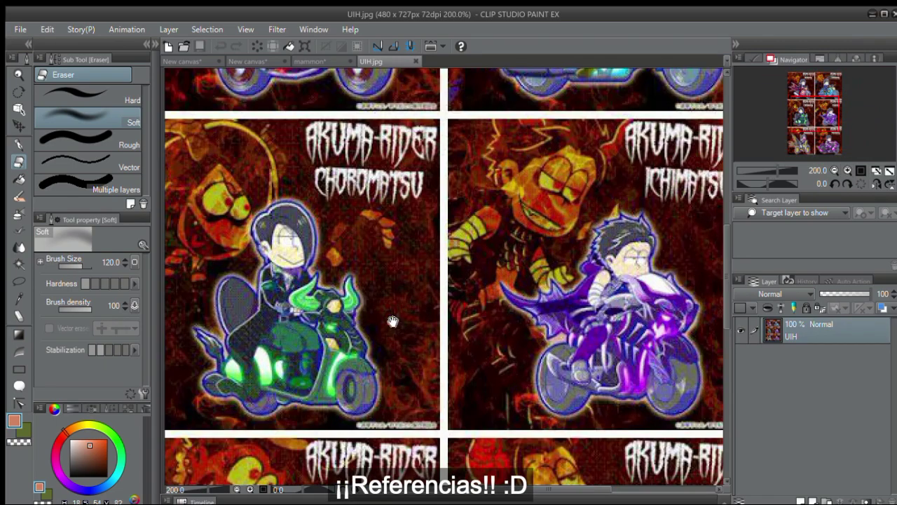
pyautogui.moveTo(437, 332); pyautogui.dragTo(526, 31)
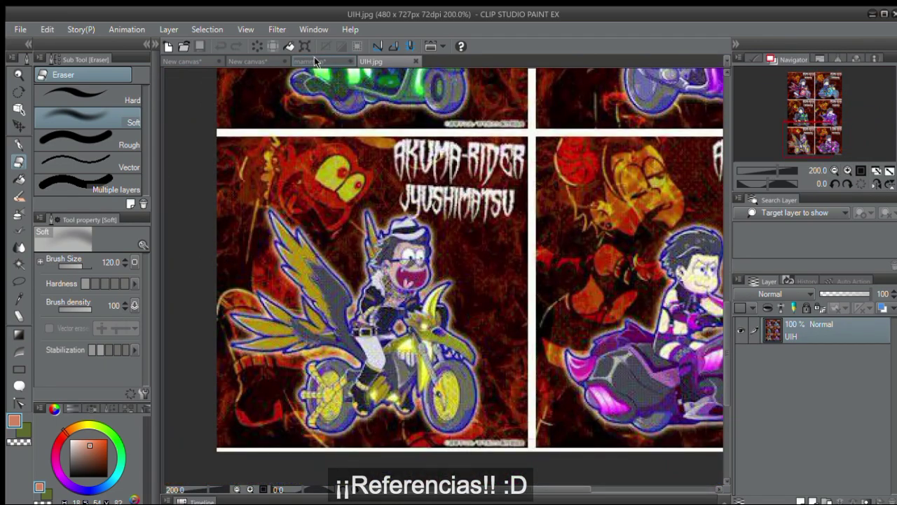
# Return to the mammon drawing and paint near-black jacket color along the collar, chest edge and sleeve band with a size 25 Oil paint brush
pyautogui.click(311, 61)
pyautogui.scroll(-3, 415, 280)
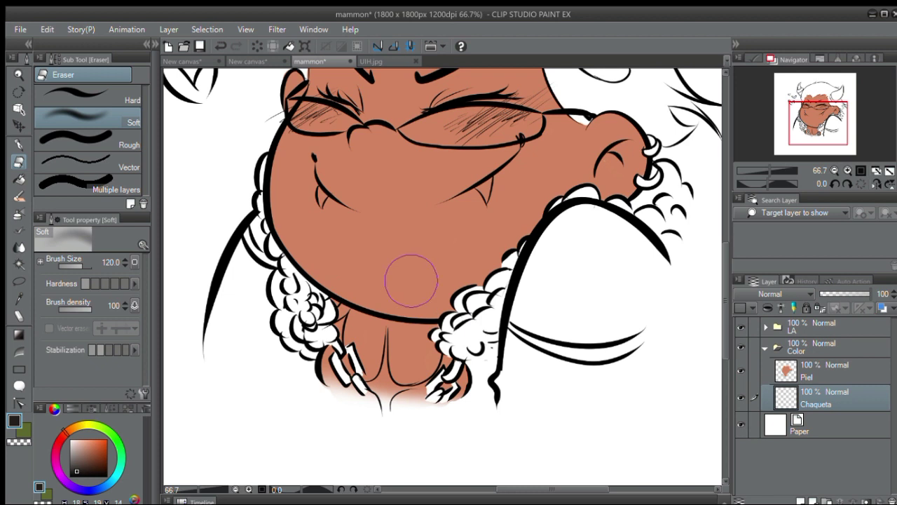
pyautogui.press('b')
pyautogui.moveTo(253, 230); pyautogui.dragTo(259, 220)
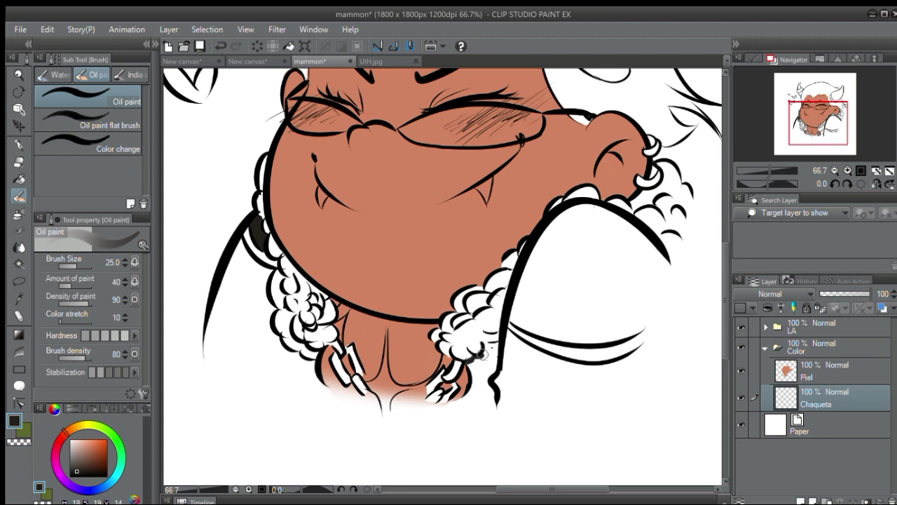
pyautogui.moveTo(470, 363)
pyautogui.mouseDown()
pyautogui.moveTo(467, 398)
pyautogui.moveTo(474, 372)
pyautogui.mouseUp()
pyautogui.moveTo(513, 314)
pyautogui.mouseDown()
pyautogui.moveTo(601, 339)
pyautogui.moveTo(572, 339)
pyautogui.moveTo(588, 340)
pyautogui.moveTo(630, 333)
pyautogui.mouseUp()
pyautogui.moveTo(512, 333)
pyautogui.mouseDown()
pyautogui.moveTo(548, 358)
pyautogui.moveTo(578, 364)
pyautogui.moveTo(642, 345)
pyautogui.mouseUp()
# Enlarge the brush to 100 and fill both sides of the jacket near-black, leaving the sleeve bands white
pyautogui.press(']')
pyautogui.press(']')
pyautogui.press(']')
pyautogui.press(']')
pyautogui.press(']')
pyautogui.press(']')
pyautogui.press(']')
pyautogui.moveTo(528, 299)
pyautogui.mouseDown()
pyautogui.moveTo(583, 325)
pyautogui.moveTo(621, 324)
pyautogui.mouseUp()
pyautogui.moveTo(547, 296)
pyautogui.mouseDown()
pyautogui.moveTo(549, 255)
pyautogui.moveTo(596, 224)
pyautogui.moveTo(661, 254)
pyautogui.moveTo(593, 232)
pyautogui.moveTo(638, 284)
pyautogui.moveTo(482, 369)
pyautogui.moveTo(508, 348)
pyautogui.moveTo(484, 395)
pyautogui.moveTo(610, 371)
pyautogui.moveTo(540, 370)
pyautogui.moveTo(547, 391)
pyautogui.moveTo(511, 360)
pyautogui.mouseUp()
pyautogui.moveTo(217, 344)
pyautogui.mouseDown()
pyautogui.moveTo(231, 298)
pyautogui.moveTo(244, 321)
pyautogui.moveTo(254, 314)
pyautogui.moveTo(277, 361)
pyautogui.moveTo(306, 370)
pyautogui.moveTo(262, 334)
pyautogui.moveTo(263, 272)
pyautogui.moveTo(228, 276)
pyautogui.mouseUp()
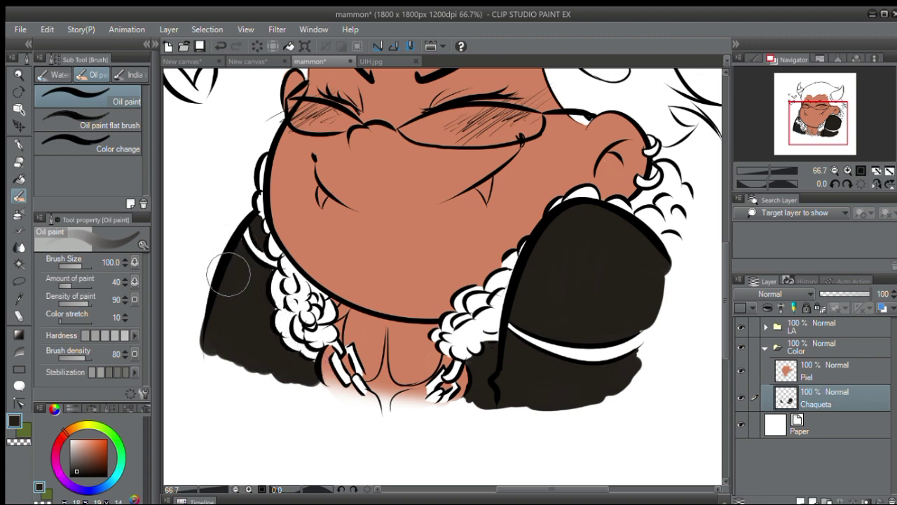
# Reduce the Oil paint brush to 25 and set up the Hard eraser at size 15
pyautogui.press('[')
pyautogui.press('[')
pyautogui.press('[')
pyautogui.press('[')
pyautogui.press('[')
pyautogui.press('[')
pyautogui.press('[')
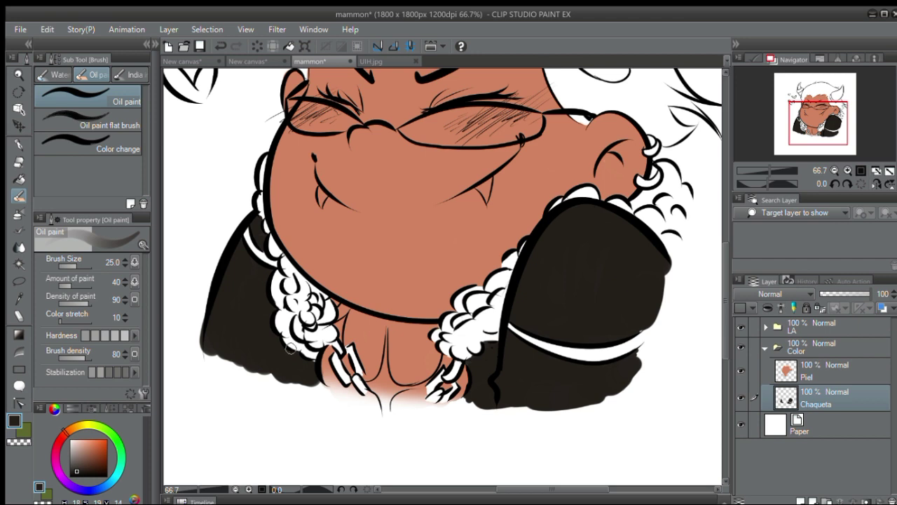
pyautogui.press('e')
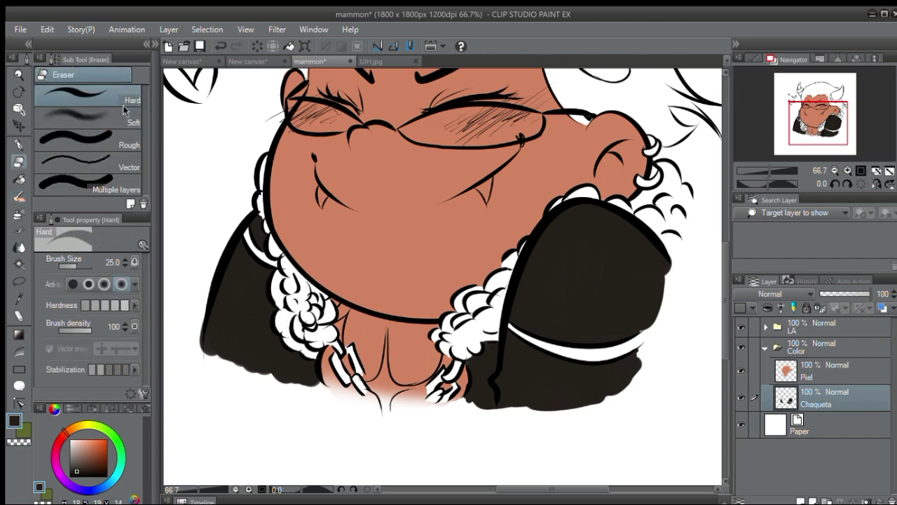
pyautogui.press(']')
pyautogui.press(']')
pyautogui.press(']')
pyautogui.scroll(4, 418, 271)
# Check the UIH.jpg reference again and add a layer named Pelo beneath Chaqueta in the mammon drawing
pyautogui.click(371, 61)
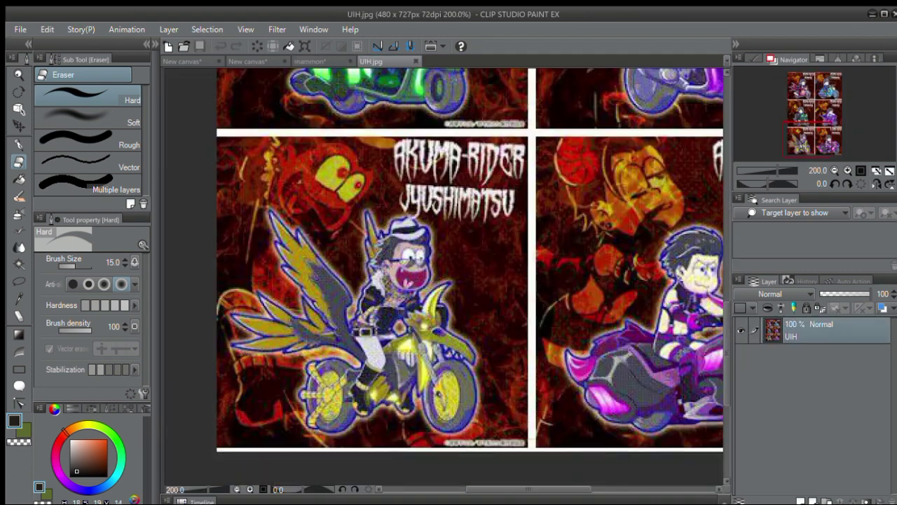
pyautogui.click(310, 61)
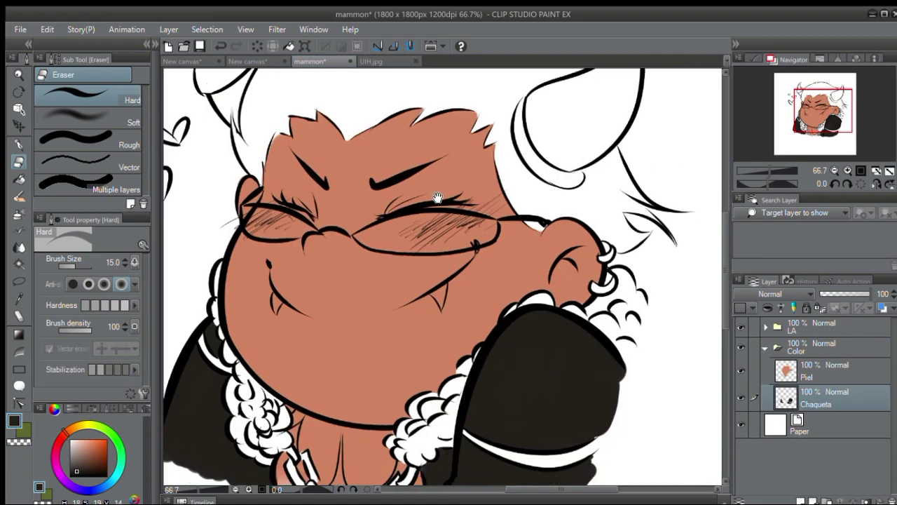
pyautogui.click(806, 494)
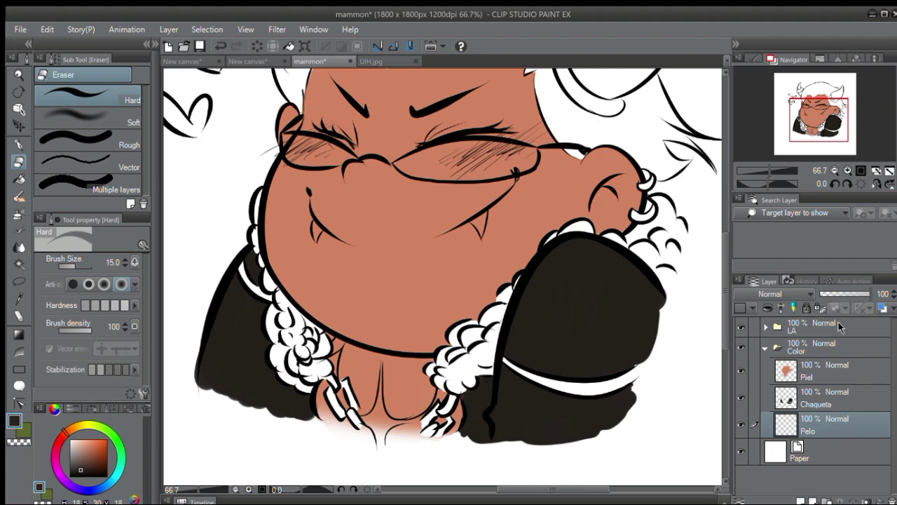
# Fill the main mass of the hair with dark brown Oil paint around the horns and hairline
pyautogui.scroll(5, 463, 235)
pyautogui.press('b')
pyautogui.moveTo(391, 251)
pyautogui.mouseDown()
pyautogui.moveTo(458, 233)
pyautogui.moveTo(412, 271)
pyautogui.moveTo(375, 244)
pyautogui.moveTo(344, 247)
pyautogui.moveTo(319, 309)
pyautogui.moveTo(311, 261)
pyautogui.moveTo(298, 272)
pyautogui.moveTo(348, 195)
pyautogui.moveTo(329, 223)
pyautogui.moveTo(377, 201)
pyautogui.moveTo(492, 206)
pyautogui.moveTo(538, 321)
pyautogui.moveTo(536, 273)
pyautogui.moveTo(570, 351)
pyautogui.moveTo(557, 316)
pyautogui.moveTo(602, 335)
pyautogui.moveTo(531, 248)
pyautogui.moveTo(567, 324)
pyautogui.moveTo(535, 246)
pyautogui.moveTo(558, 203)
pyautogui.moveTo(544, 228)
pyautogui.moveTo(635, 189)
pyautogui.moveTo(604, 190)
pyautogui.moveTo(615, 186)
pyautogui.moveTo(530, 213)
pyautogui.moveTo(484, 203)
pyautogui.moveTo(554, 217)
pyautogui.moveTo(572, 196)
pyautogui.moveTo(451, 151)
pyautogui.moveTo(403, 189)
pyautogui.moveTo(357, 198)
pyautogui.moveTo(309, 227)
pyautogui.moveTo(291, 275)
pyautogui.moveTo(297, 303)
pyautogui.moveTo(286, 279)
pyautogui.moveTo(317, 244)
pyautogui.moveTo(301, 214)
pyautogui.moveTo(344, 173)
pyautogui.moveTo(453, 137)
pyautogui.moveTo(506, 154)
pyautogui.moveTo(517, 146)
pyautogui.moveTo(586, 175)
pyautogui.mouseUp()
pyautogui.moveTo(562, 292); pyautogui.dragTo(451, 188)
pyautogui.moveTo(470, 228)
pyautogui.mouseDown()
pyautogui.moveTo(531, 214)
pyautogui.moveTo(514, 223)
pyautogui.moveTo(546, 179)
pyautogui.moveTo(563, 216)
pyautogui.moveTo(541, 204)
pyautogui.moveTo(520, 239)
pyautogui.moveTo(495, 235)
pyautogui.moveTo(539, 258)
pyautogui.moveTo(538, 244)
pyautogui.moveTo(558, 229)
pyautogui.moveTo(573, 233)
pyautogui.moveTo(557, 263)
pyautogui.mouseUp()
# Reduce the brush to size 17 and fill the hair's outer strands, upper edge and the area beside the smaller horn
pyautogui.press('[')
pyautogui.press('[')
pyautogui.press('[')
pyautogui.press('[')
pyautogui.press('[')
pyautogui.press('[')
pyautogui.press('[')
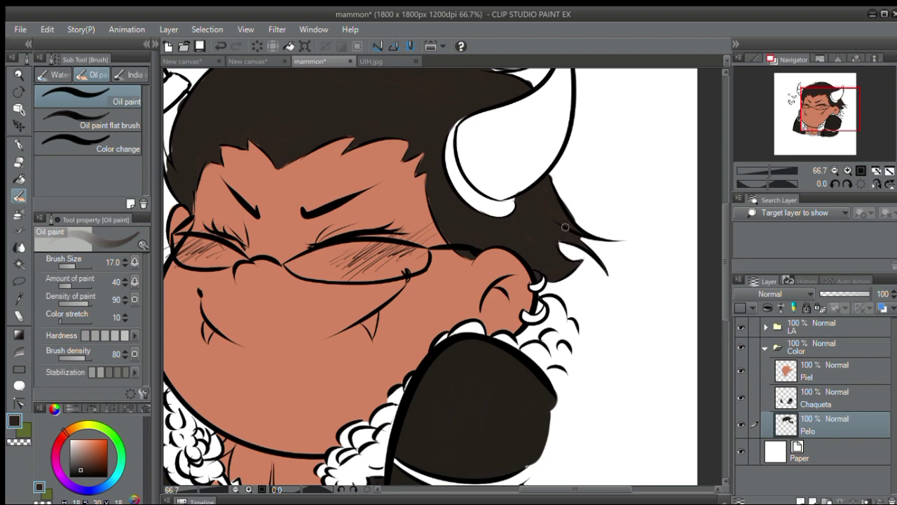
pyautogui.moveTo(482, 176); pyautogui.dragTo(573, 299)
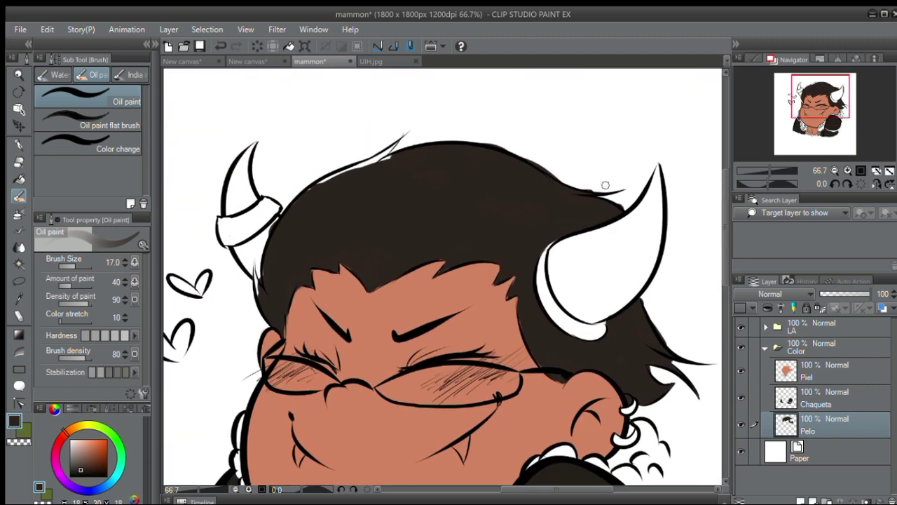
pyautogui.moveTo(331, 178); pyautogui.dragTo(387, 150)
pyautogui.moveTo(373, 162); pyautogui.dragTo(389, 159)
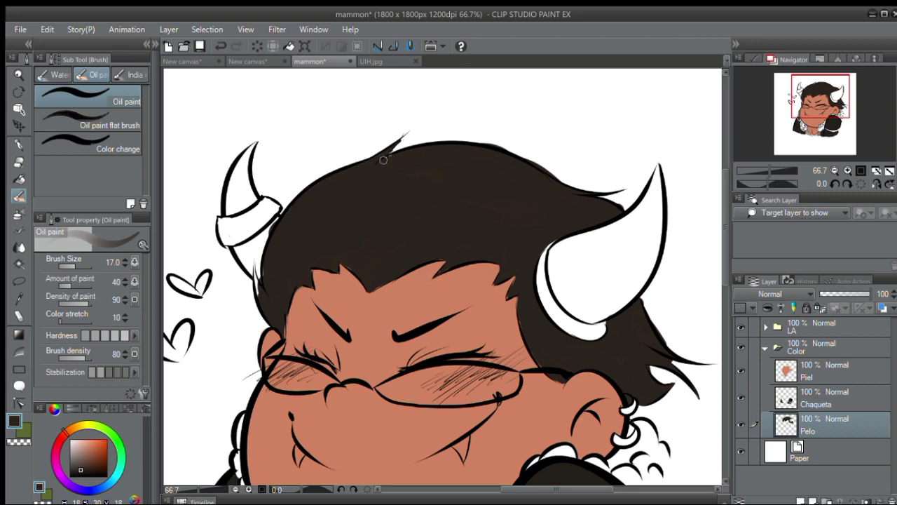
pyautogui.moveTo(264, 286)
pyautogui.mouseDown()
pyautogui.moveTo(261, 298)
pyautogui.moveTo(256, 261)
pyautogui.moveTo(275, 267)
pyautogui.moveTo(280, 239)
pyautogui.mouseUp()
# Trim the dark hair color outside the line art around the horns, upper edge and outer strands using the Hard eraser
pyautogui.press('e')
pyautogui.hotkey('ctrl', 'z')
pyautogui.moveTo(248, 274); pyautogui.dragTo(253, 252)
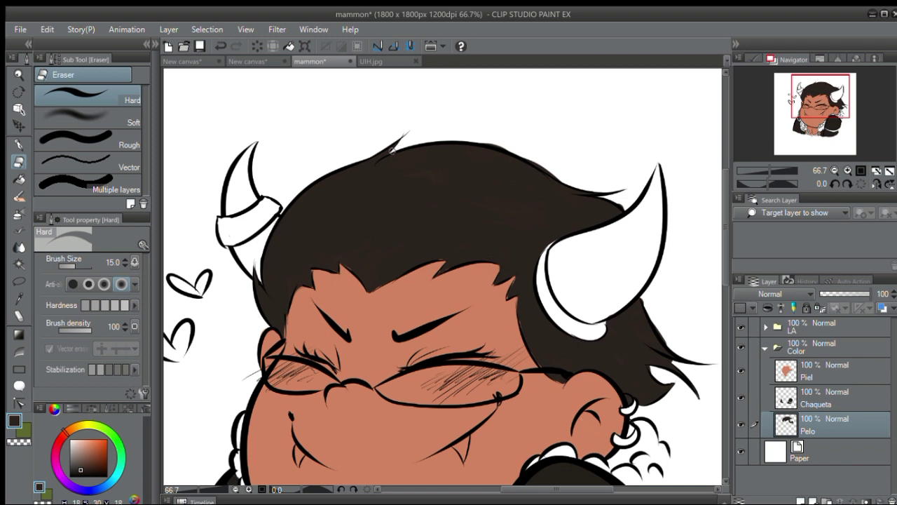
pyautogui.moveTo(480, 141)
pyautogui.mouseDown()
pyautogui.moveTo(559, 179)
pyautogui.moveTo(550, 174)
pyautogui.mouseUp()
pyautogui.hotkey('ctrl', 'z')
pyautogui.moveTo(578, 133); pyautogui.dragTo(487, 106)
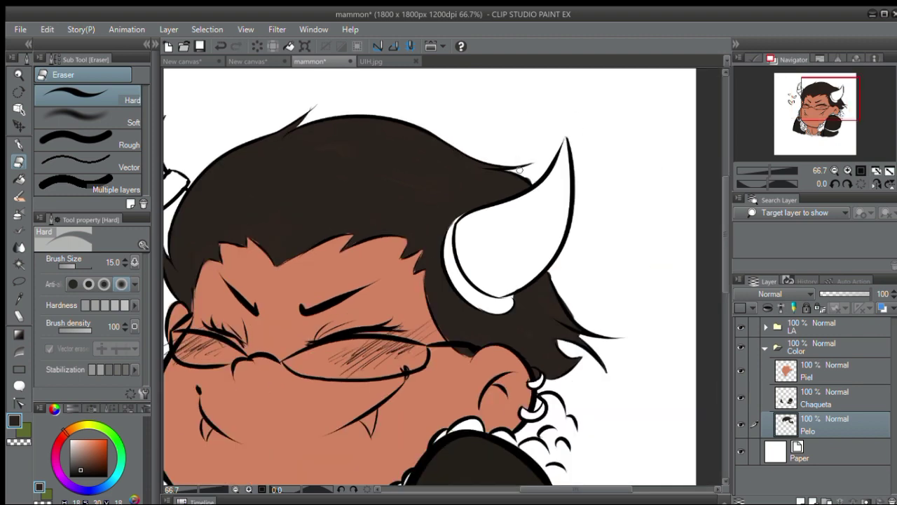
pyautogui.moveTo(551, 207); pyautogui.dragTo(451, 110)
pyautogui.moveTo(458, 190); pyautogui.dragTo(475, 214)
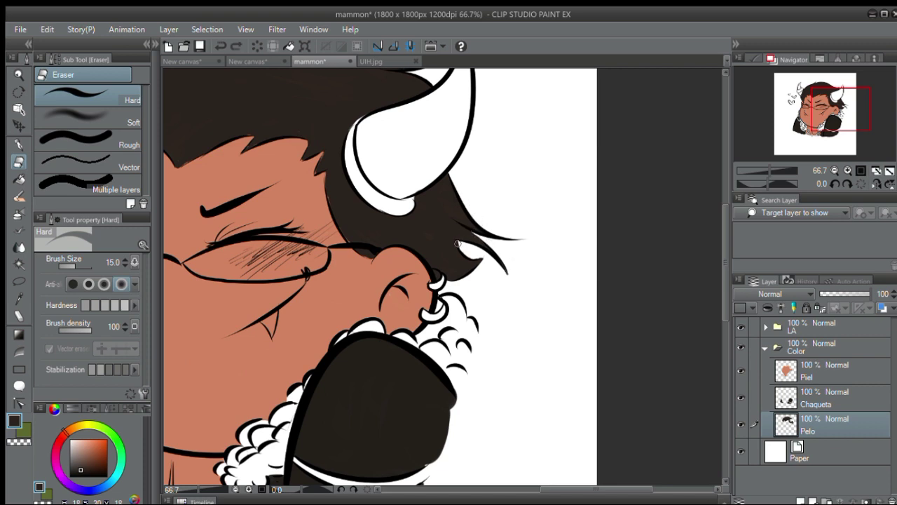
pyautogui.moveTo(354, 160); pyautogui.dragTo(556, 197)
# Clean up stray skin color around the hairline on the Piel layer with the Hard eraser
pyautogui.click(826, 372)
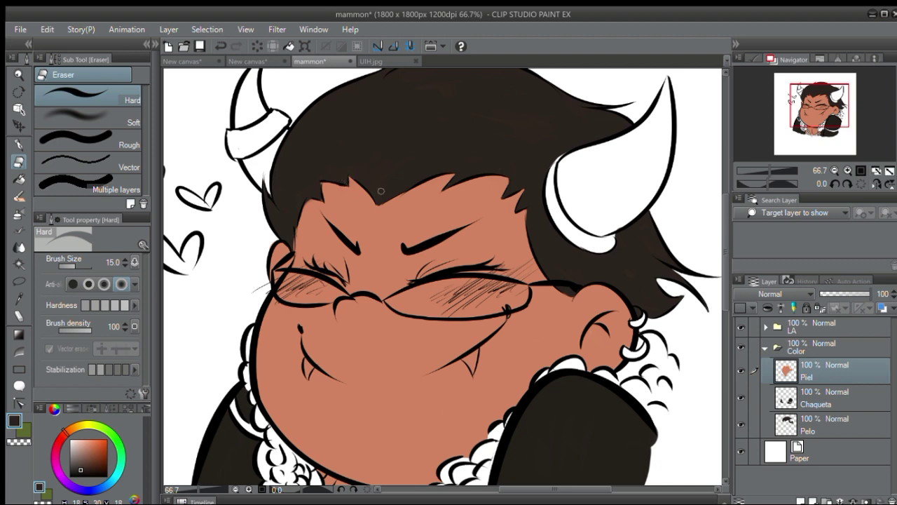
pyautogui.moveTo(320, 181); pyautogui.dragTo(321, 195)
pyautogui.moveTo(507, 198); pyautogui.dragTo(481, 141)
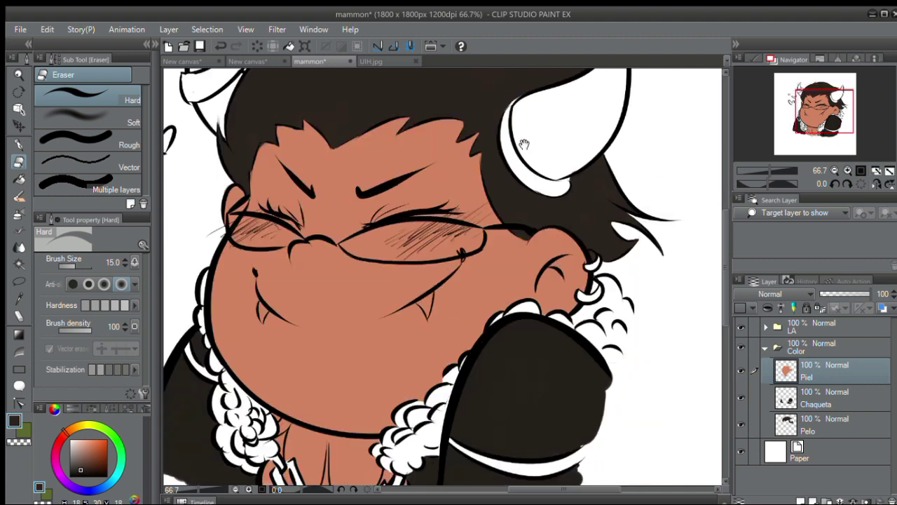
pyautogui.moveTo(440, 262); pyautogui.dragTo(439, 198)
pyautogui.moveTo(575, 237); pyautogui.dragTo(635, 315)
# Add a new layer beneath Chaqueta, check the UIH.jpg reference and choose a brownish orange for the jacket's bands
pyautogui.hotkey('ctrl', 'shift', 'n')
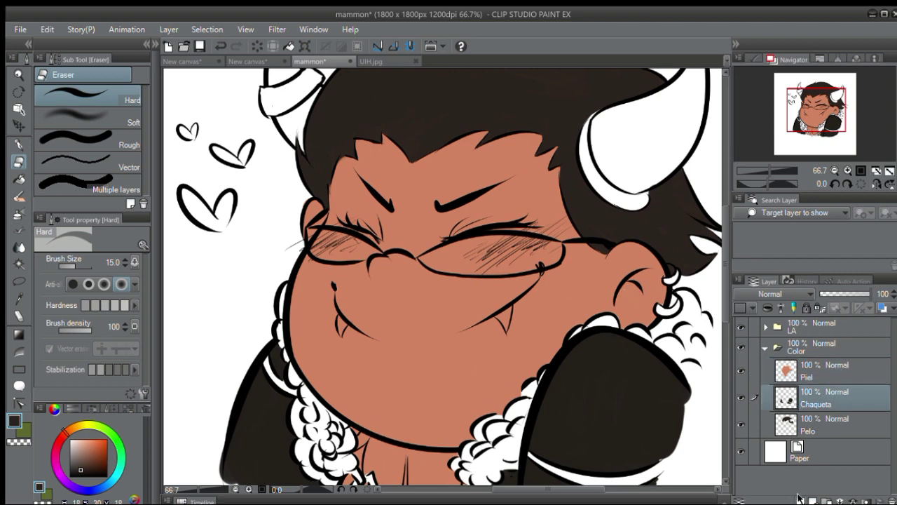
pyautogui.moveTo(592, 294); pyautogui.dragTo(452, 148)
pyautogui.moveTo(844, 400); pyautogui.dragTo(844, 434)
pyautogui.click(371, 61)
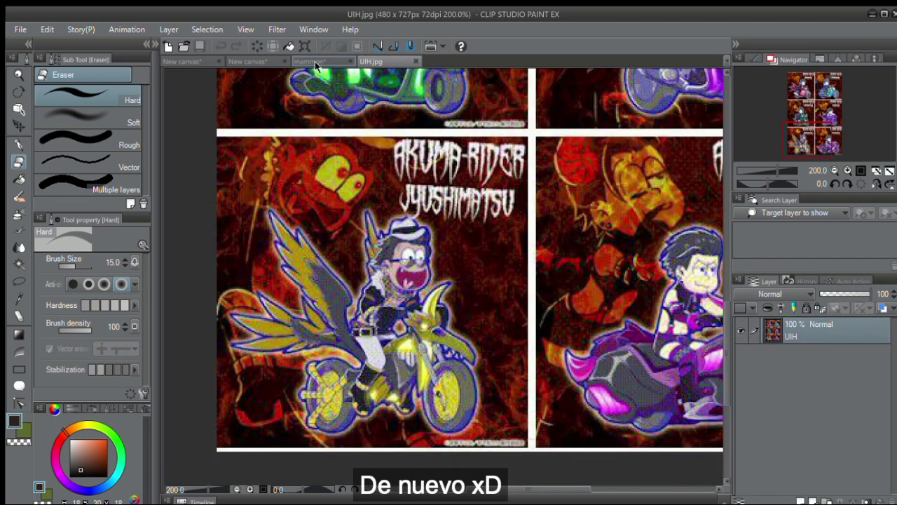
pyautogui.click(316, 60)
pyautogui.click(93, 447)
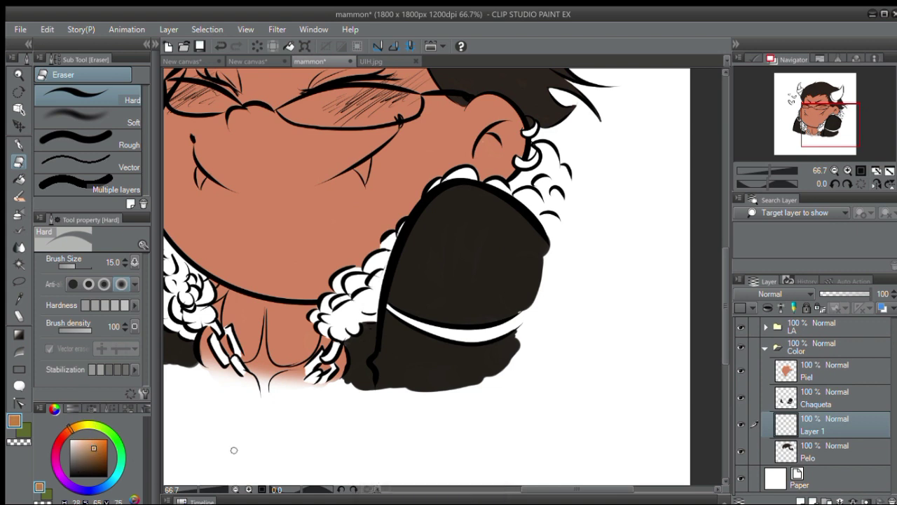
# Paint the bands on both jacket sleeves brownish orange with the Oil paint brush
pyautogui.press('b')
pyautogui.moveTo(387, 307)
pyautogui.mouseDown()
pyautogui.moveTo(456, 335)
pyautogui.moveTo(426, 319)
pyautogui.moveTo(480, 337)
pyautogui.moveTo(519, 321)
pyautogui.moveTo(509, 326)
pyautogui.mouseUp()
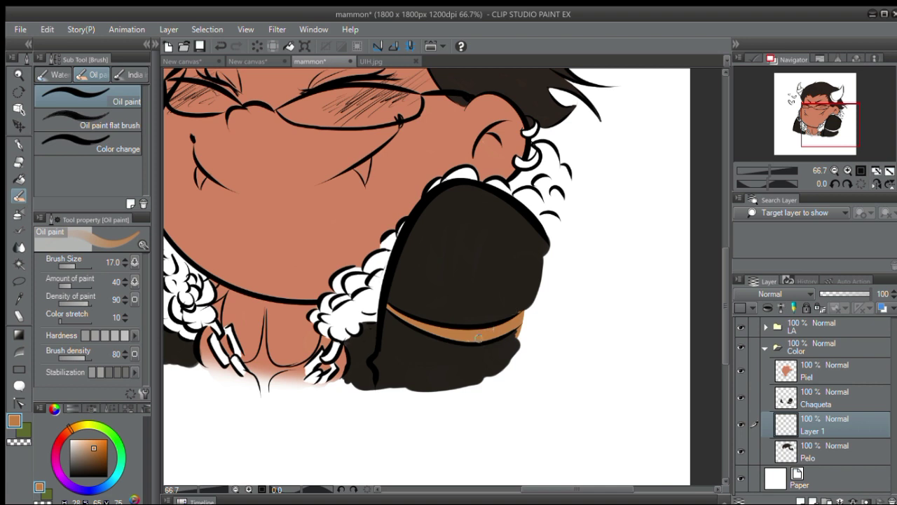
pyautogui.moveTo(423, 261); pyautogui.dragTo(475, 253)
pyautogui.moveTo(211, 214)
pyautogui.mouseDown()
pyautogui.moveTo(367, 306)
pyautogui.moveTo(337, 311)
pyautogui.moveTo(352, 320)
pyautogui.mouseUp()
# Merge the Chaqueta layer down into the band layer and add a new layer beneath the merged jacket
pyautogui.click(813, 397)
pyautogui.click(852, 501)
pyautogui.click(801, 501)
pyautogui.moveTo(629, 395); pyautogui.dragTo(545, 301)
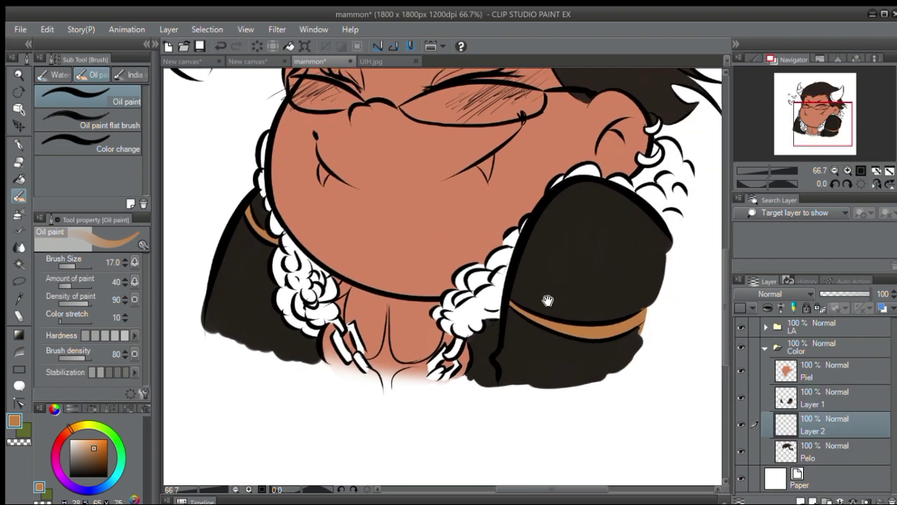
# Check the UIH.jpg reference, choose a golden yellow and paint the neck chain's links on both sides
pyautogui.click(377, 61)
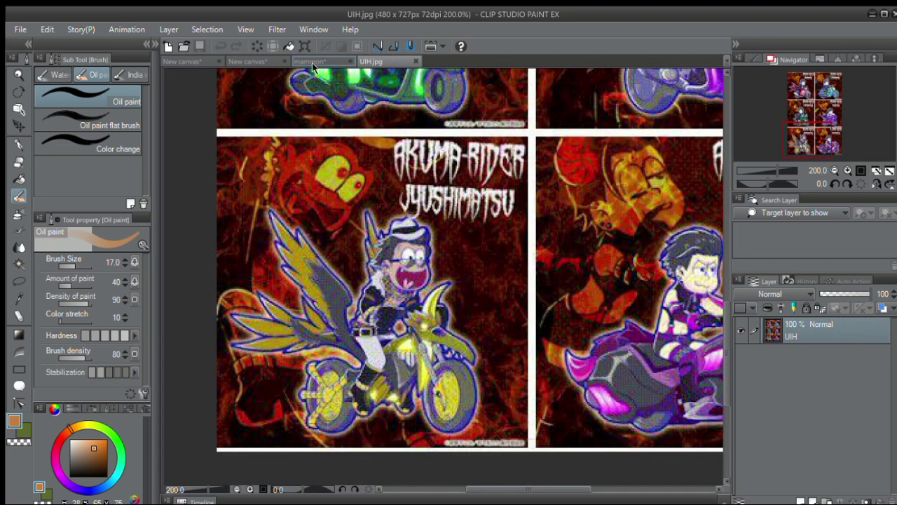
pyautogui.click(314, 62)
pyautogui.moveTo(78, 443); pyautogui.dragTo(91, 442)
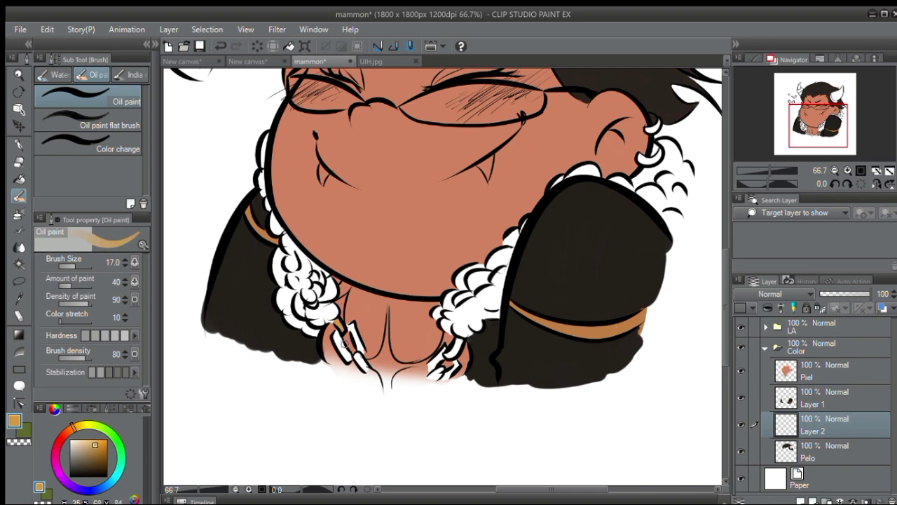
pyautogui.click(86, 440)
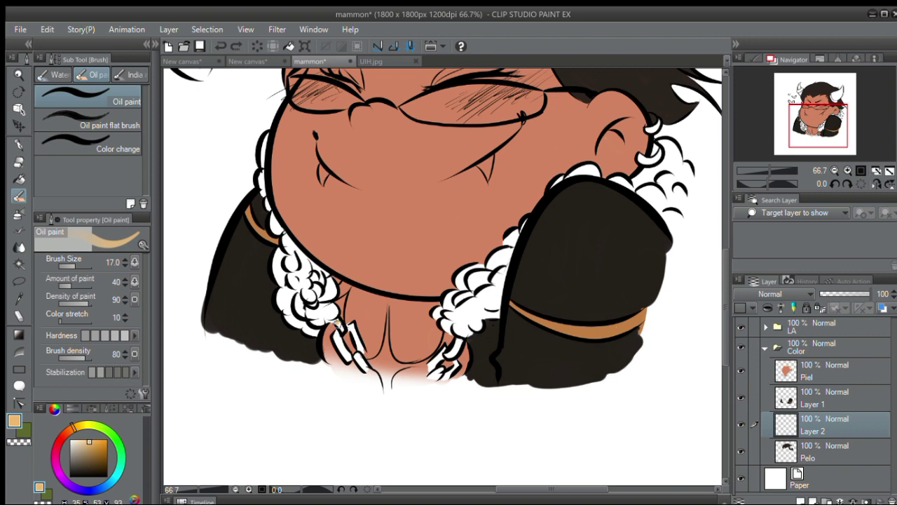
pyautogui.click(92, 443)
pyautogui.moveTo(345, 333)
pyautogui.mouseDown()
pyautogui.moveTo(329, 319)
pyautogui.moveTo(359, 368)
pyautogui.moveTo(350, 327)
pyautogui.mouseUp()
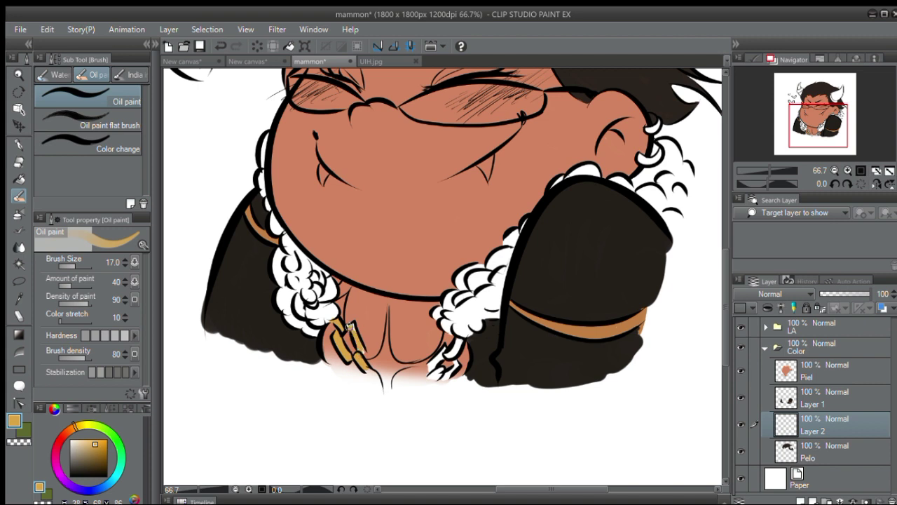
pyautogui.moveTo(431, 375)
pyautogui.mouseDown()
pyautogui.moveTo(449, 372)
pyautogui.moveTo(431, 364)
pyautogui.moveTo(452, 351)
pyautogui.mouseUp()
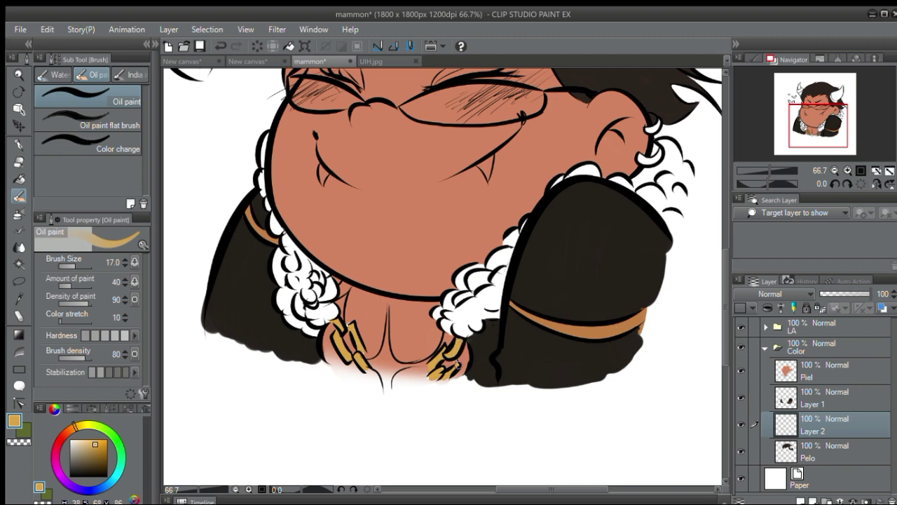
# Rename the chain layer Cadena and the merged jacket layer Chaqueta
pyautogui.moveTo(528, 235); pyautogui.dragTo(516, 315)
pyautogui.moveTo(445, 309); pyautogui.dragTo(471, 267)
pyautogui.doubleClick(829, 429)
pyautogui.write('Cadena')
pyautogui.press('Return')
pyautogui.click(816, 405)
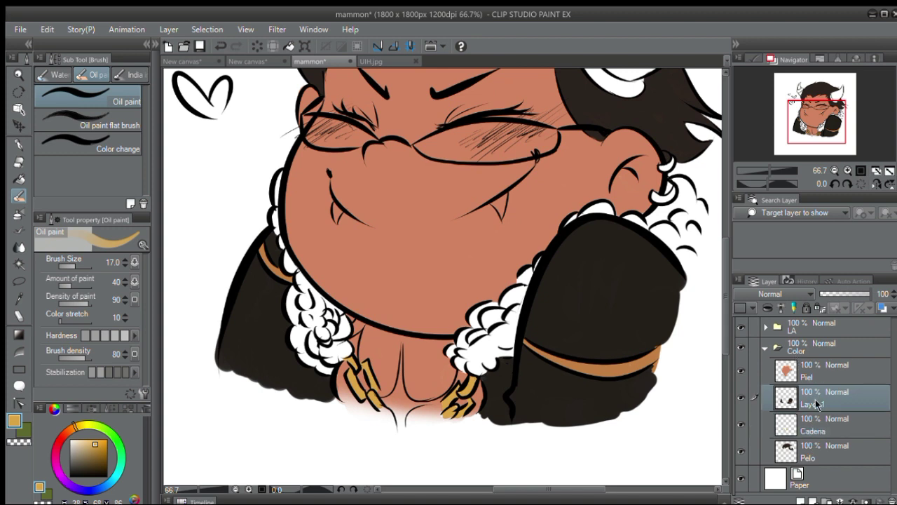
pyautogui.write('Chaqueta')
pyautogui.press('Return')
# Add another layer between Chaqueta and Cadena and name it Chaqueta as well
pyautogui.click(800, 500)
pyautogui.moveTo(833, 392); pyautogui.dragTo(824, 427)
pyautogui.doubleClick(813, 431)
pyautogui.write('Chaqueta')
pyautogui.press('Return')
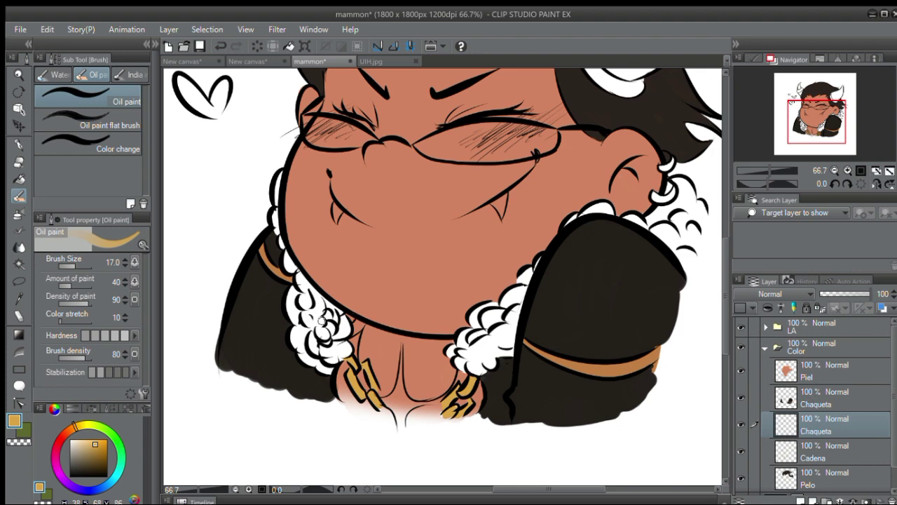
# Check the UIH.jpg reference again and choose a very pale green for the jacket's fur collar
pyautogui.click(373, 61)
pyautogui.click(319, 63)
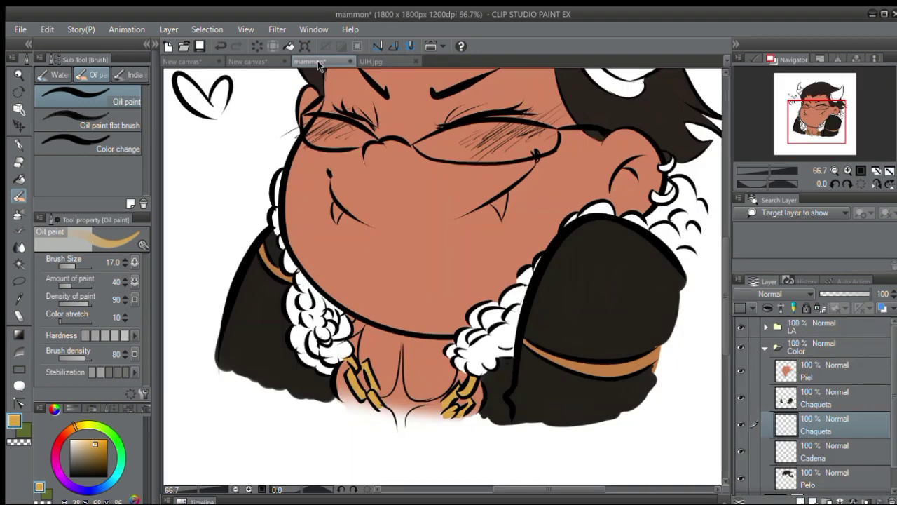
pyautogui.click(105, 424)
pyautogui.click(80, 441)
pyautogui.moveTo(73, 438); pyautogui.dragTo(73, 440)
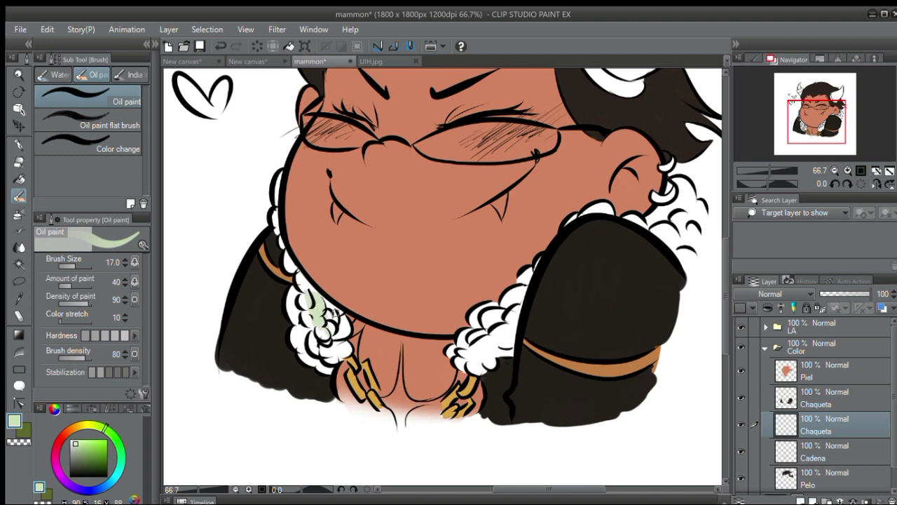
pyautogui.click(70, 440)
# Enlarge the Oil paint brush to 40 and fill the fur beside the smaller sleeve with pale green
pyautogui.moveTo(319, 289)
pyautogui.mouseDown()
pyautogui.moveTo(319, 344)
pyautogui.moveTo(297, 303)
pyautogui.mouseUp()
pyautogui.press(']')
pyautogui.press(']')
pyautogui.press(']')
pyautogui.press(']')
pyautogui.moveTo(277, 184)
pyautogui.mouseDown()
pyautogui.moveTo(285, 242)
pyautogui.moveTo(300, 277)
pyautogui.moveTo(284, 174)
pyautogui.moveTo(324, 300)
pyautogui.moveTo(336, 298)
pyautogui.moveTo(292, 295)
pyautogui.moveTo(323, 338)
pyautogui.moveTo(334, 303)
pyautogui.mouseUp()
pyautogui.hotkey('ctrl', 'z')
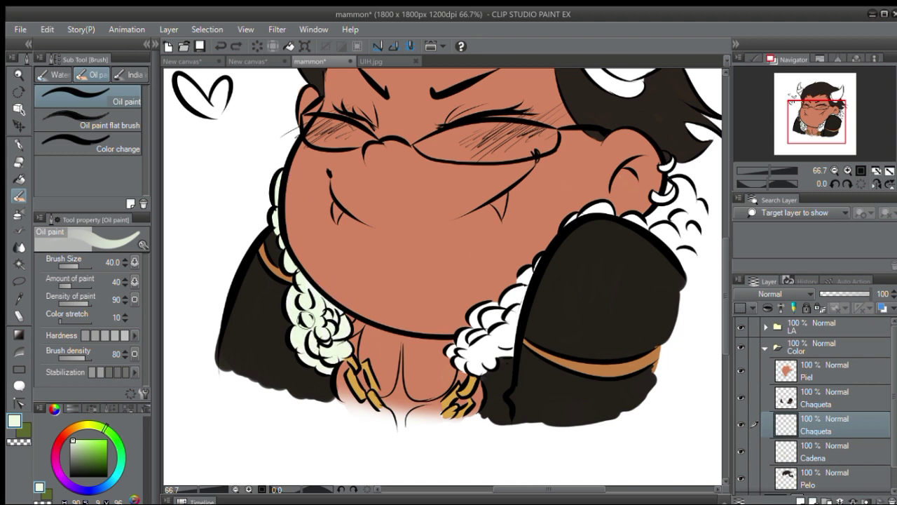
# Fill the fur along the larger sleeve and behind the ear with pale green, and tidy its edges with the Hard eraser
pyautogui.moveTo(455, 354)
pyautogui.mouseDown()
pyautogui.moveTo(491, 367)
pyautogui.moveTo(482, 346)
pyautogui.moveTo(503, 352)
pyautogui.moveTo(501, 323)
pyautogui.moveTo(508, 331)
pyautogui.moveTo(519, 300)
pyautogui.mouseUp()
pyautogui.moveTo(642, 218)
pyautogui.mouseDown()
pyautogui.moveTo(685, 197)
pyautogui.moveTo(695, 212)
pyautogui.moveTo(691, 257)
pyautogui.mouseUp()
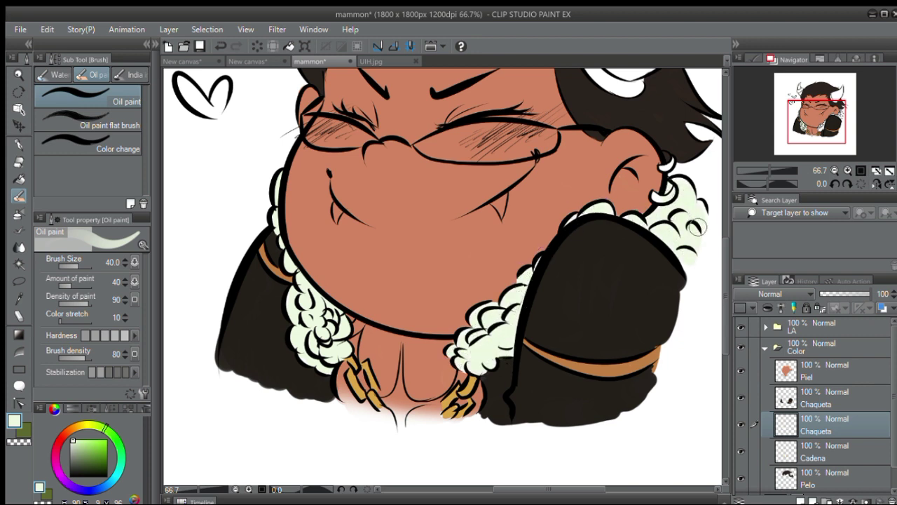
pyautogui.moveTo(637, 195); pyautogui.dragTo(575, 265)
pyautogui.press('e')
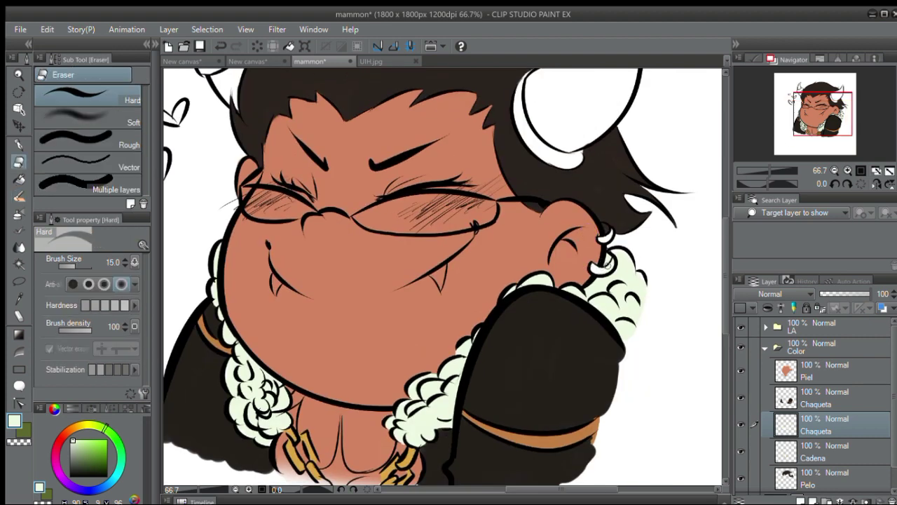
pyautogui.moveTo(552, 350); pyautogui.dragTo(552, 306)
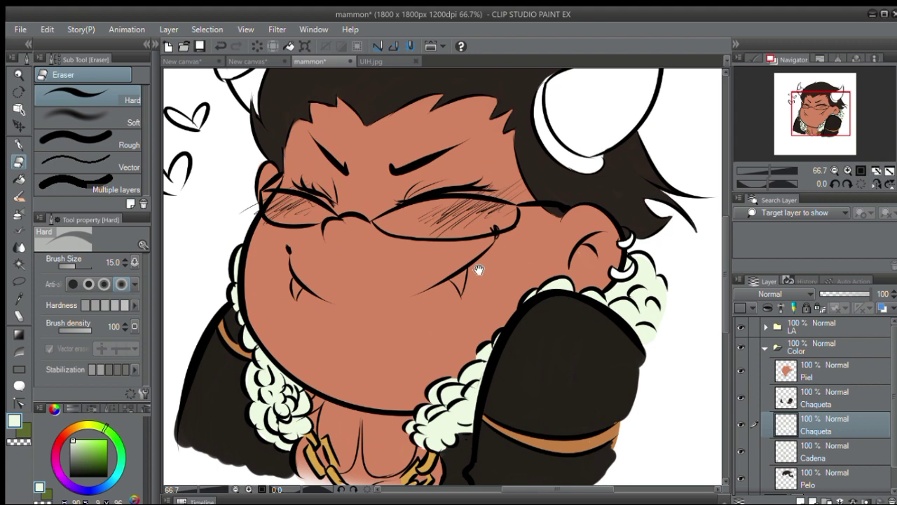
pyautogui.moveTo(448, 309); pyautogui.dragTo(507, 248)
# Add a clipped layer above the fur layer and try grayish green shades for shading with the Oil paint brush
pyautogui.click(75, 445)
pyautogui.click(800, 497)
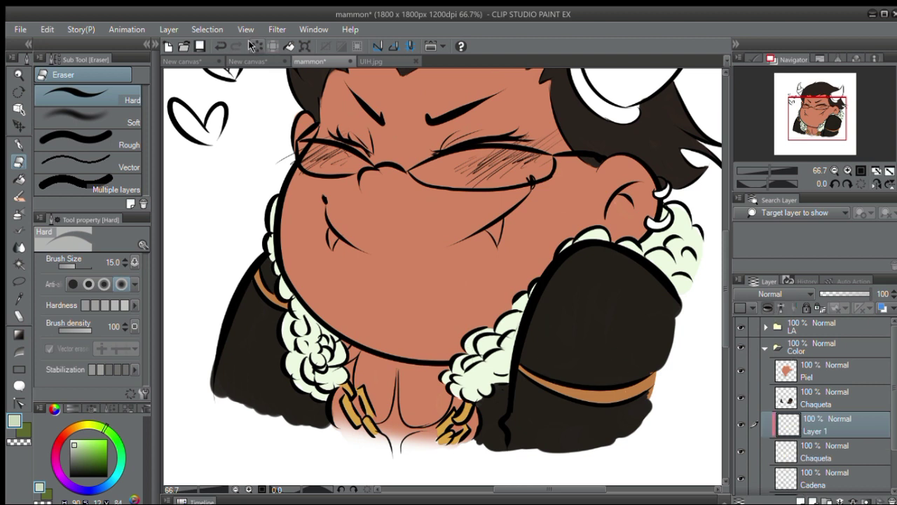
pyautogui.click(73, 427)
pyautogui.click(84, 446)
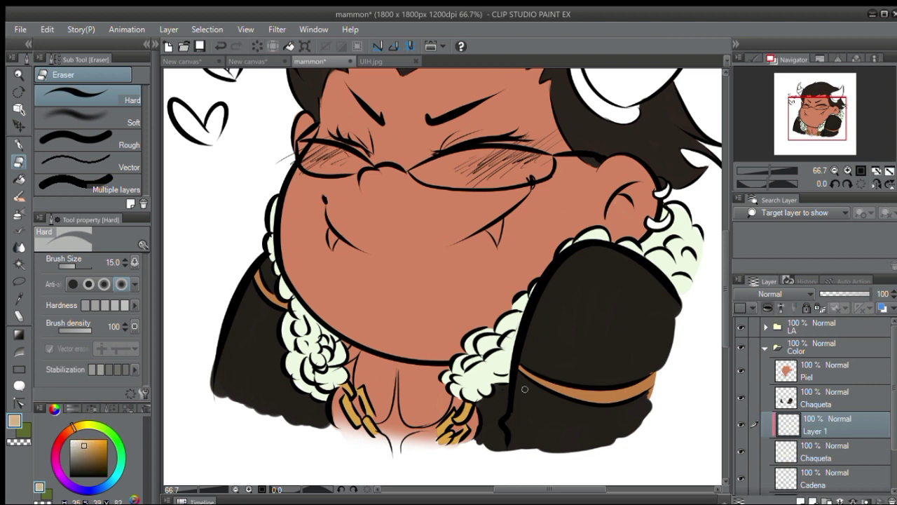
pyautogui.click(102, 425)
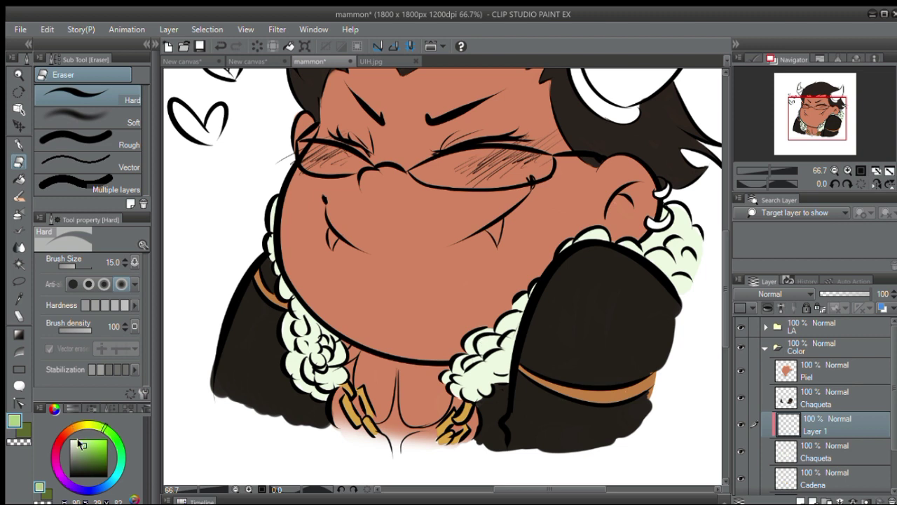
pyautogui.click(75, 446)
pyautogui.press('b')
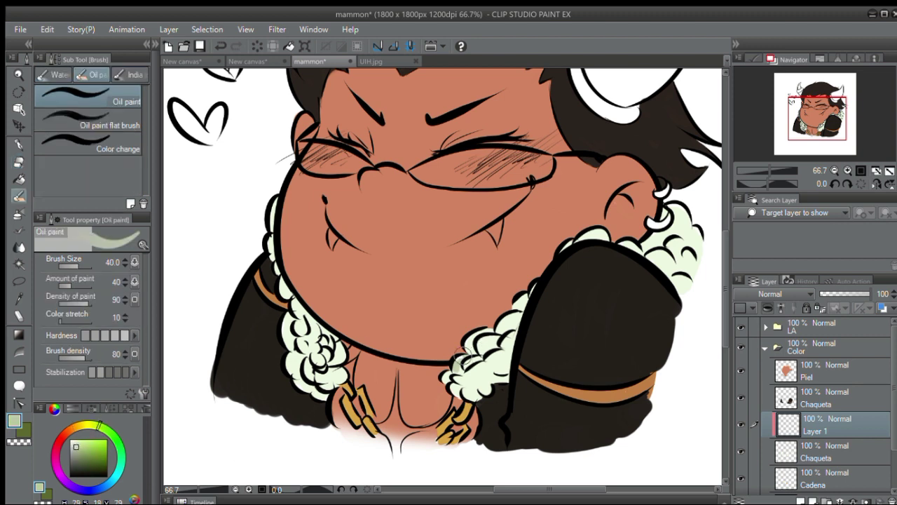
# Reduce the Oil paint brush to 17 and settle on a muted grayish green for the fur shadows
pyautogui.click(109, 425)
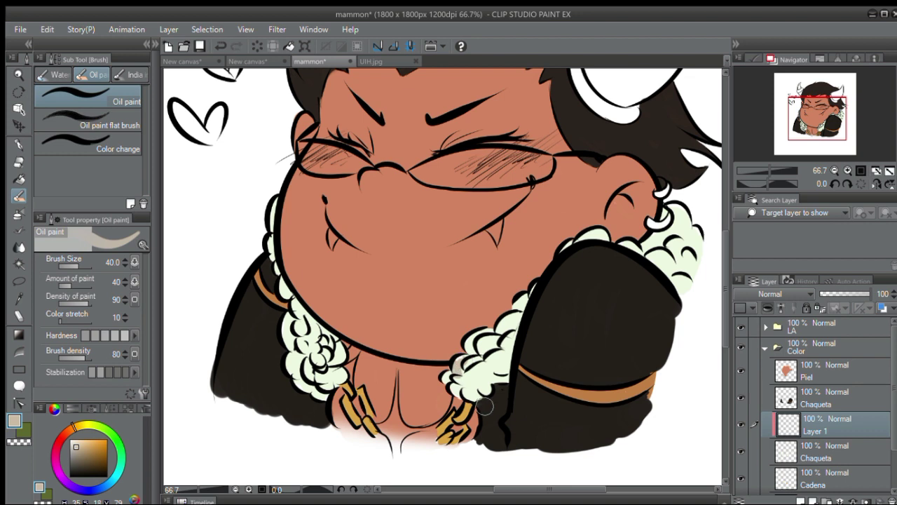
pyautogui.keyDown('alt'); pyautogui.click(440, 385); pyautogui.keyUp('alt')
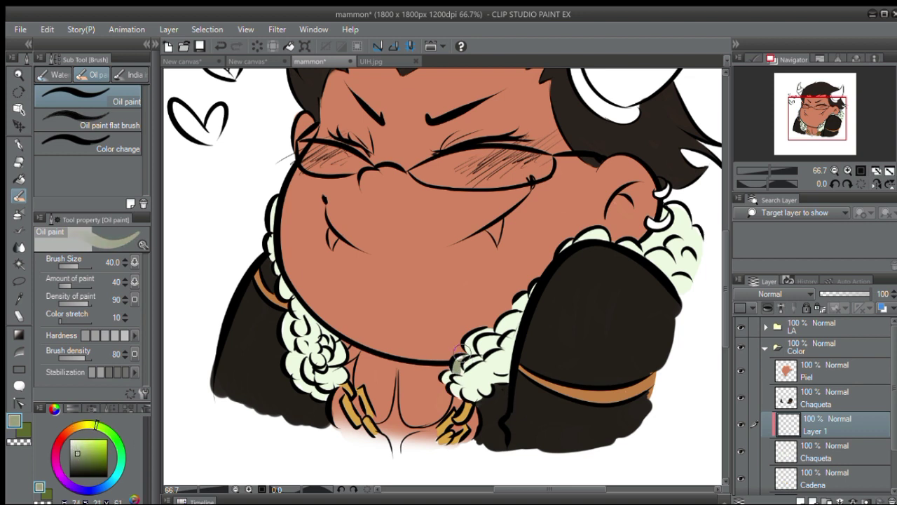
pyautogui.press('[')
pyautogui.press('[')
pyautogui.press('[')
pyautogui.press('[')
pyautogui.click(76, 449)
# Shade the curls of the fur between the chin and the larger sleeve with grayish green, undoing unwanted strokes
pyautogui.moveTo(449, 370)
pyautogui.mouseDown()
pyautogui.moveTo(446, 382)
pyautogui.moveTo(455, 377)
pyautogui.mouseUp()
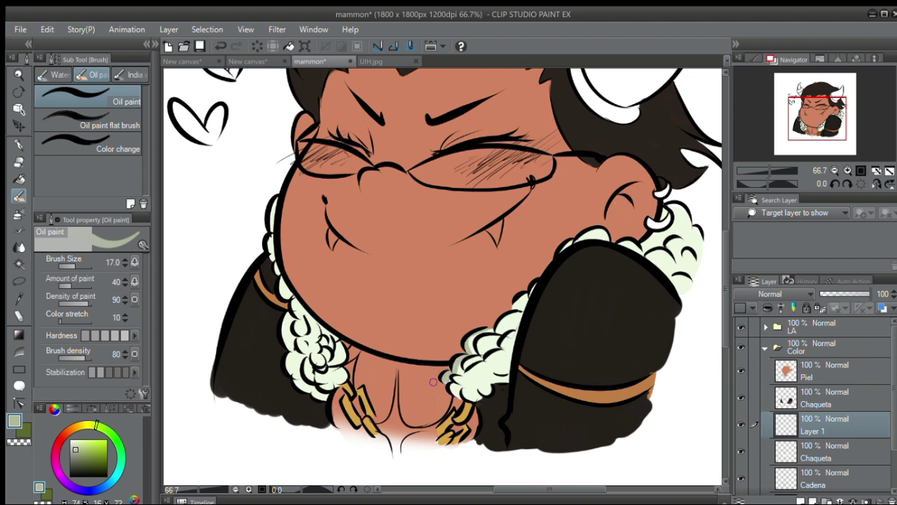
pyautogui.moveTo(454, 385)
pyautogui.mouseDown()
pyautogui.moveTo(482, 368)
pyautogui.moveTo(463, 362)
pyautogui.moveTo(468, 369)
pyautogui.moveTo(491, 338)
pyautogui.moveTo(496, 350)
pyautogui.moveTo(483, 344)
pyautogui.moveTo(525, 313)
pyautogui.moveTo(484, 364)
pyautogui.moveTo(504, 352)
pyautogui.moveTo(463, 374)
pyautogui.moveTo(484, 370)
pyautogui.moveTo(500, 345)
pyautogui.moveTo(491, 376)
pyautogui.moveTo(465, 362)
pyautogui.moveTo(483, 369)
pyautogui.moveTo(468, 370)
pyautogui.moveTo(487, 394)
pyautogui.moveTo(510, 363)
pyautogui.moveTo(496, 378)
pyautogui.moveTo(517, 377)
pyautogui.moveTo(482, 395)
pyautogui.mouseUp()
pyautogui.hotkey('ctrl', 'z')
pyautogui.hotkey('ctrl', 'z')
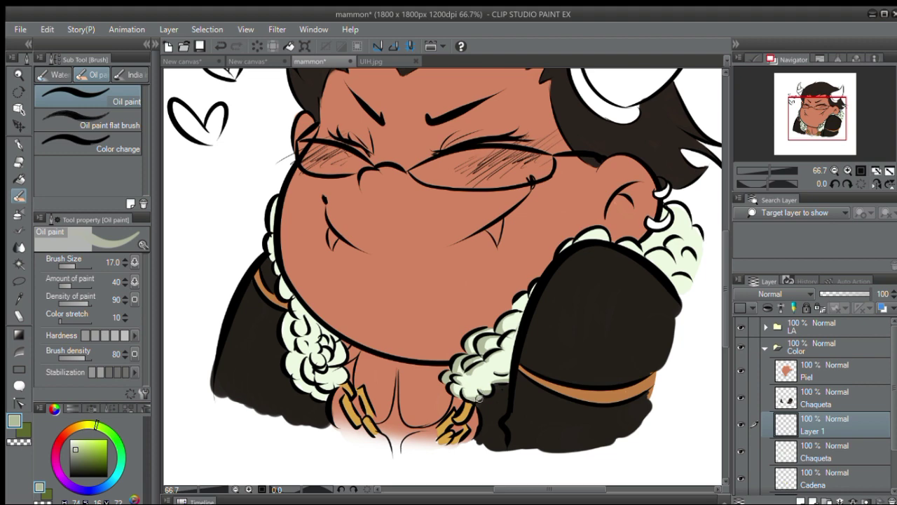
# Shade the curls of the fur beside the smaller sleeve with grayish green, undoing and repainting unsatisfactory strokes
pyautogui.moveTo(502, 349)
pyautogui.mouseDown()
pyautogui.moveTo(516, 335)
pyautogui.moveTo(521, 303)
pyautogui.moveTo(616, 281)
pyautogui.mouseUp()
pyautogui.moveTo(421, 321)
pyautogui.mouseDown()
pyautogui.moveTo(454, 331)
pyautogui.moveTo(463, 354)
pyautogui.moveTo(452, 356)
pyautogui.moveTo(463, 350)
pyautogui.moveTo(450, 355)
pyautogui.moveTo(427, 318)
pyautogui.moveTo(460, 347)
pyautogui.moveTo(455, 354)
pyautogui.moveTo(459, 336)
pyautogui.moveTo(457, 350)
pyautogui.moveTo(450, 339)
pyautogui.moveTo(428, 347)
pyautogui.mouseUp()
pyautogui.hotkey('ctrl', 'z')
pyautogui.hotkey('ctrl', 'z')
pyautogui.hotkey('ctrl', 'z')
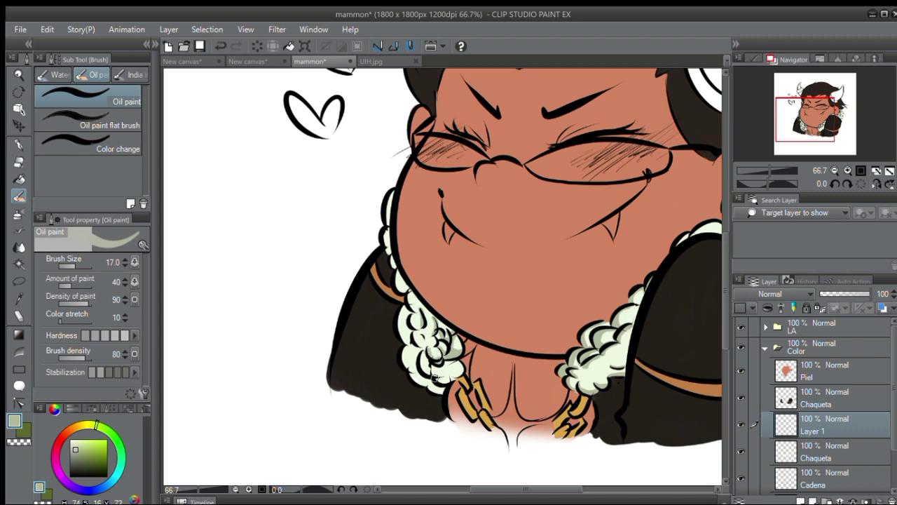
pyautogui.hotkey('ctrl', 'z')
pyautogui.moveTo(418, 354)
pyautogui.mouseDown()
pyautogui.moveTo(426, 379)
pyautogui.moveTo(410, 341)
pyautogui.moveTo(415, 303)
pyautogui.mouseUp()
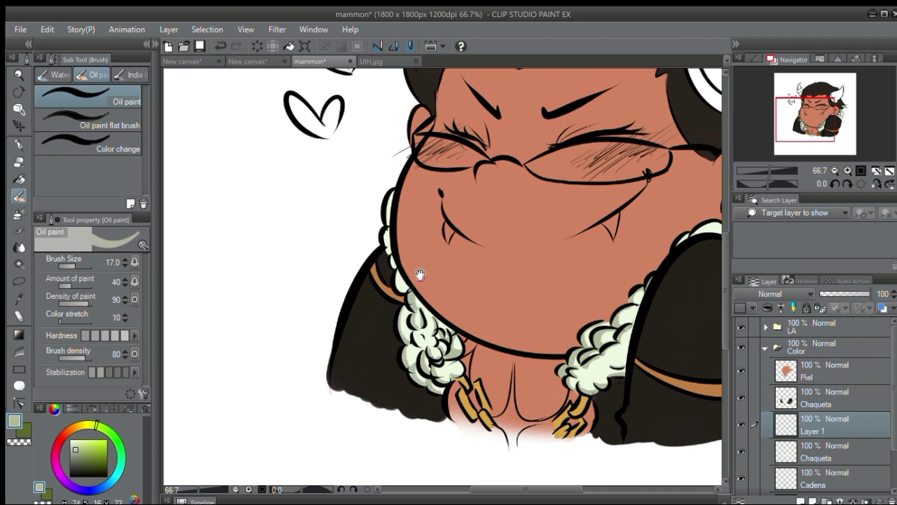
pyautogui.moveTo(422, 296); pyautogui.dragTo(450, 331)
pyautogui.moveTo(421, 228)
pyautogui.mouseDown()
pyautogui.moveTo(418, 287)
pyautogui.moveTo(437, 320)
pyautogui.mouseUp()
# Shade the fur curls beneath the earrings and behind the larger sleeve with the grayish green Oil paint brush
pyautogui.moveTo(474, 286); pyautogui.dragTo(413, 295)
pyautogui.moveTo(617, 279); pyautogui.dragTo(417, 299)
pyautogui.moveTo(447, 306); pyautogui.dragTo(482, 287)
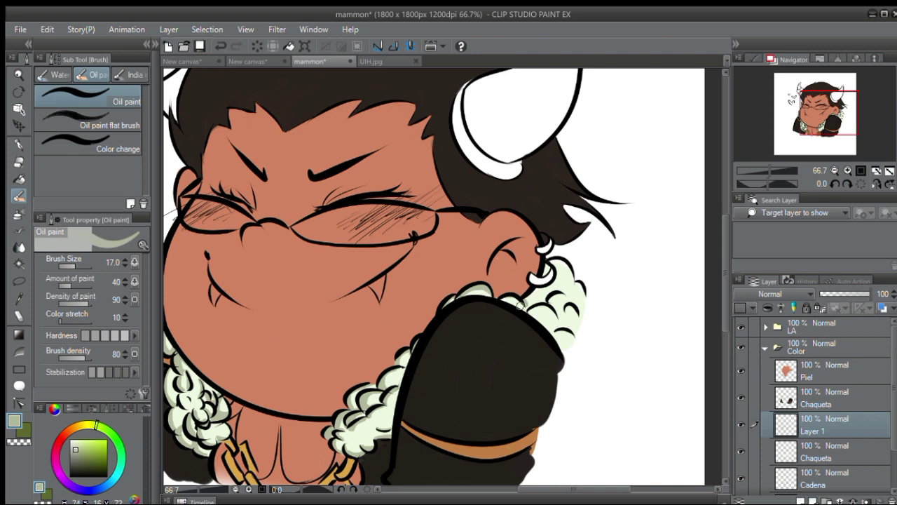
pyautogui.moveTo(528, 308); pyautogui.dragTo(535, 287)
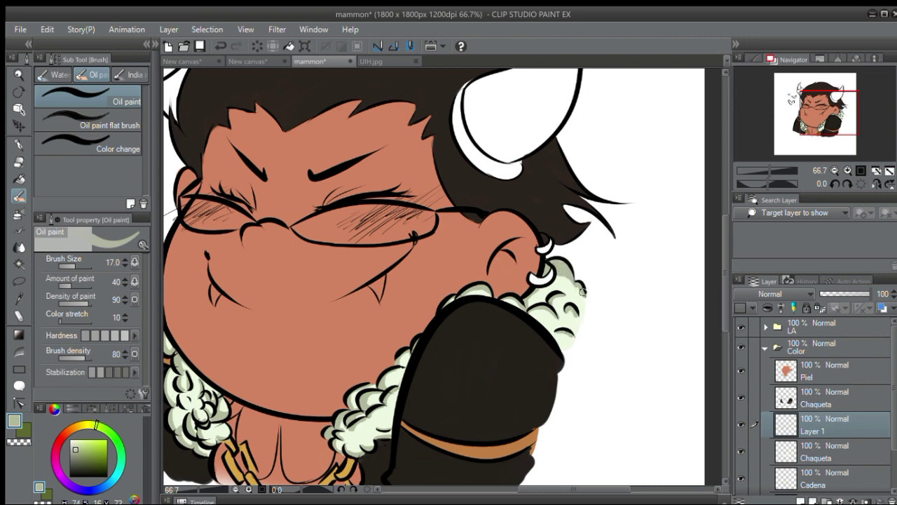
pyautogui.moveTo(506, 326); pyautogui.dragTo(660, 269)
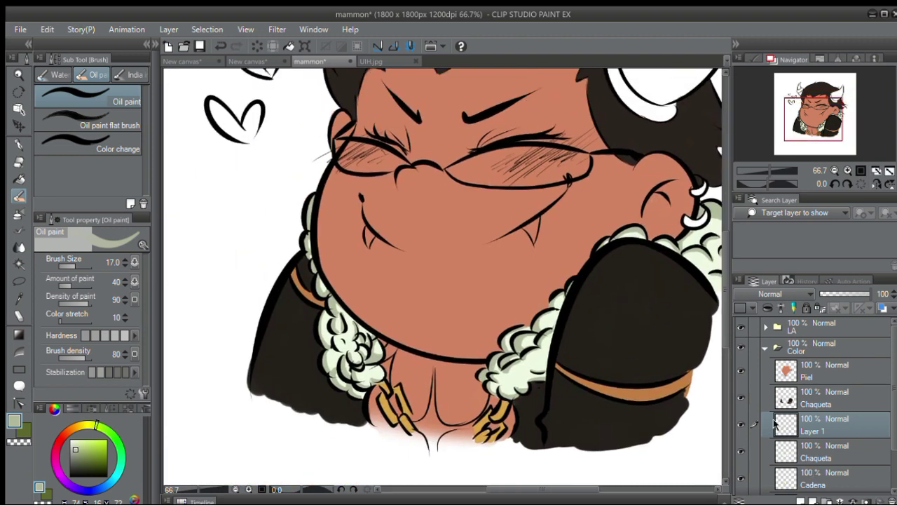
# Add a layer above the fur shading and airbrush soft grayish green shadows over the collar with the Soft airbrush at size 120
pyautogui.moveTo(571, 278); pyautogui.dragTo(490, 245)
pyautogui.click(800, 501)
pyautogui.click(18, 213)
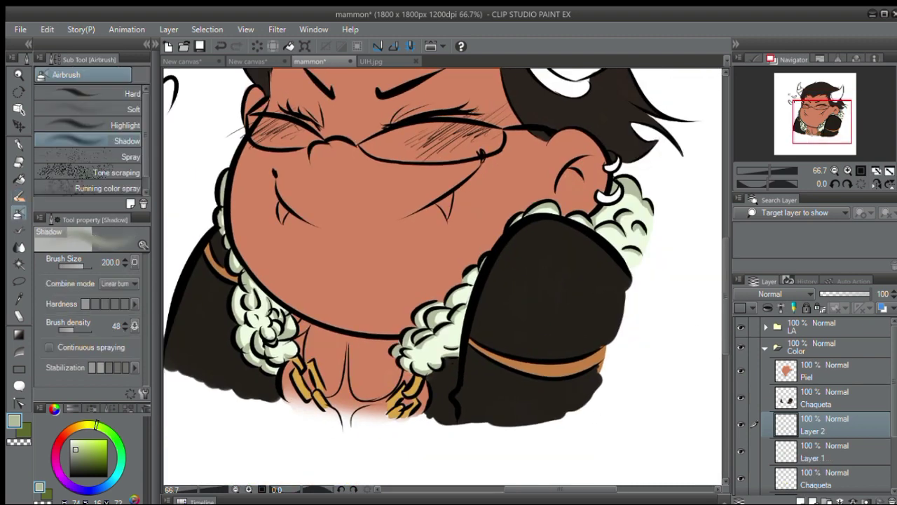
pyautogui.moveTo(279, 272); pyautogui.dragTo(380, 297)
pyautogui.click(105, 111)
pyautogui.press('[')
pyautogui.press('[')
pyautogui.press('[')
pyautogui.press('[')
pyautogui.press('[')
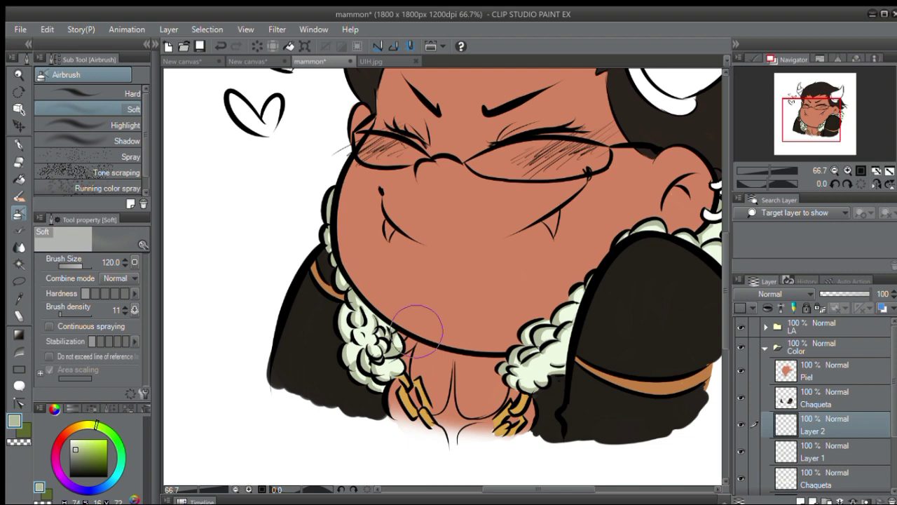
pyautogui.moveTo(523, 363); pyautogui.dragTo(542, 356)
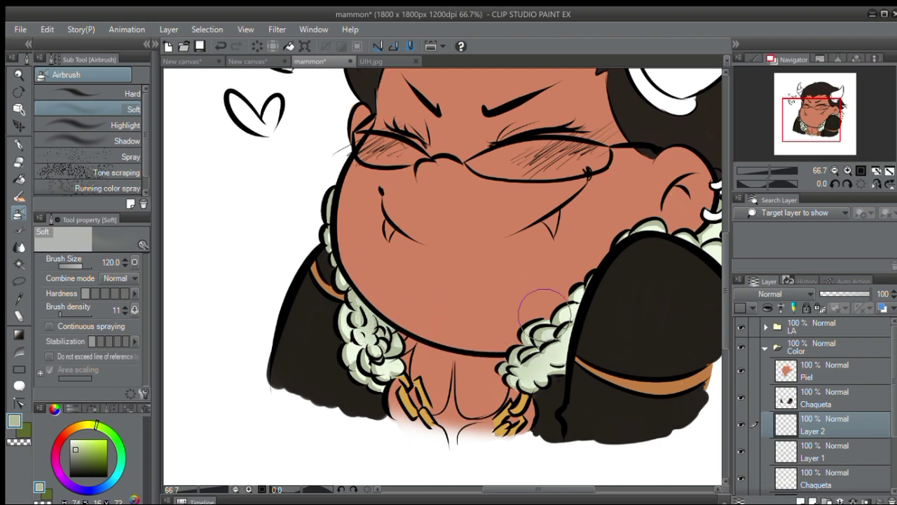
pyautogui.moveTo(478, 254); pyautogui.dragTo(242, 282)
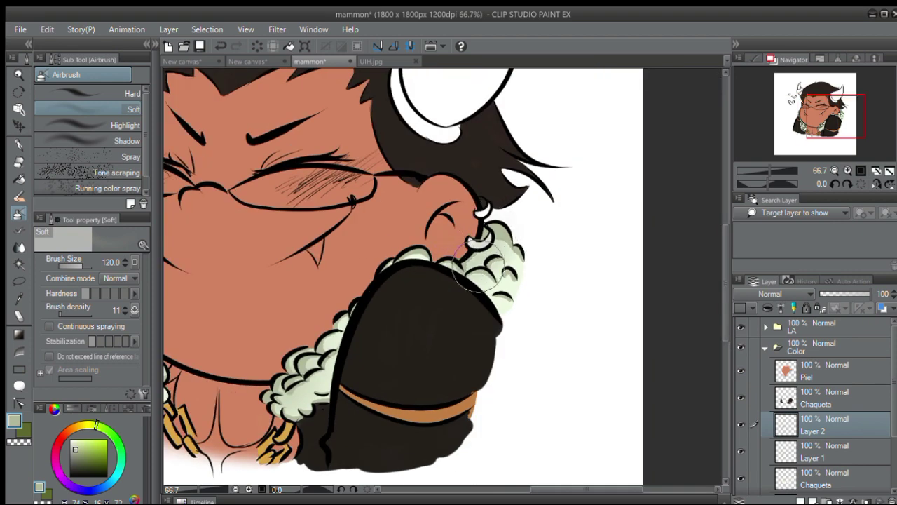
pyautogui.press('e')
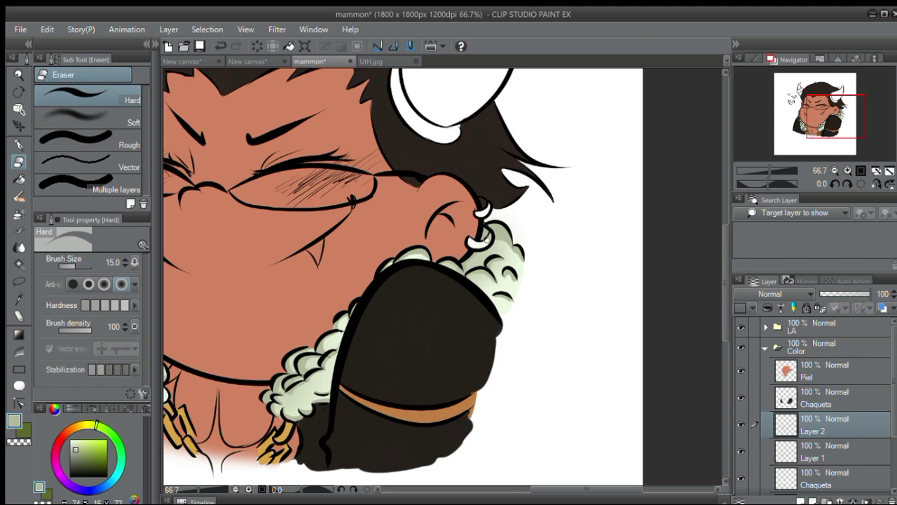
# Try merging both shading layers down into the fur layer, and undo the merge
pyautogui.moveTo(228, 185); pyautogui.dragTo(533, 180)
pyautogui.moveTo(565, 281); pyautogui.dragTo(549, 246)
pyautogui.click(853, 500)
pyautogui.click(852, 501)
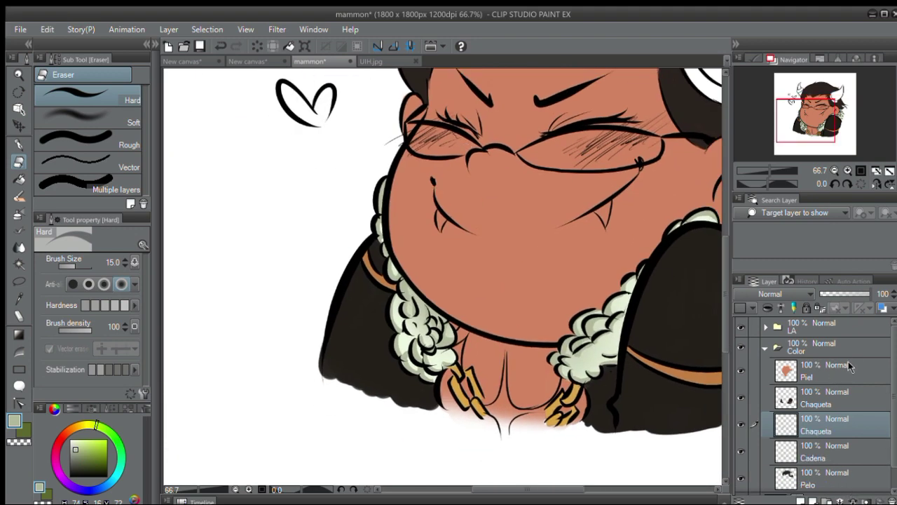
pyautogui.click(845, 370)
pyautogui.moveTo(575, 360); pyautogui.dragTo(311, 394)
pyautogui.moveTo(427, 237); pyautogui.dragTo(588, 262)
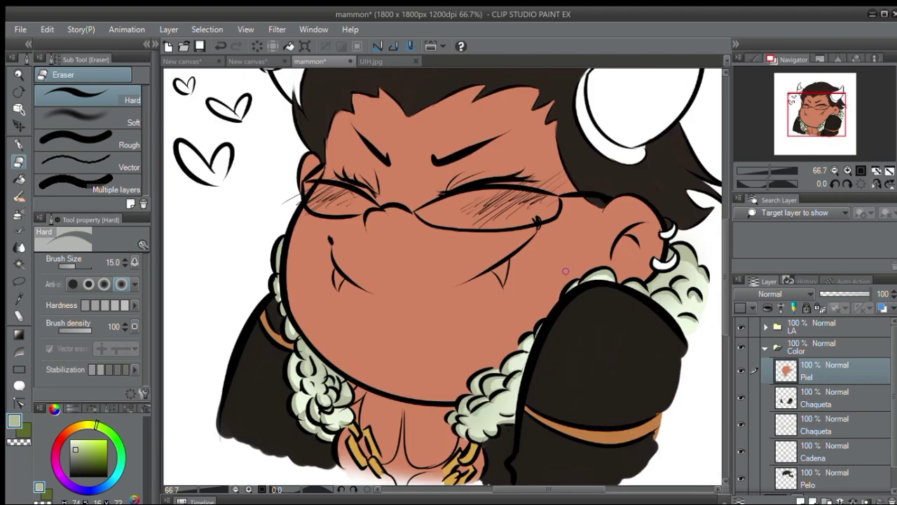
pyautogui.hotkey('ctrl', 'z')
pyautogui.hotkey('ctrl', 'z')
# Rename the fur base layer Blanco and its shading layer Sombra, and merge the airbrushed Layer 2 into Sombra
pyautogui.moveTo(892, 394); pyautogui.dragTo(893, 409)
pyautogui.click(821, 458)
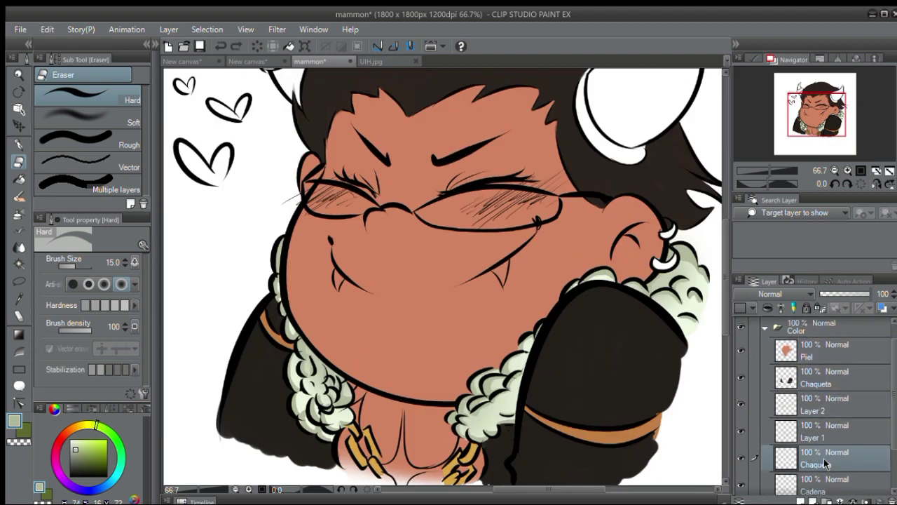
pyautogui.hotkey('ctrl', 'z')
pyautogui.hotkey('ctrl', 'z')
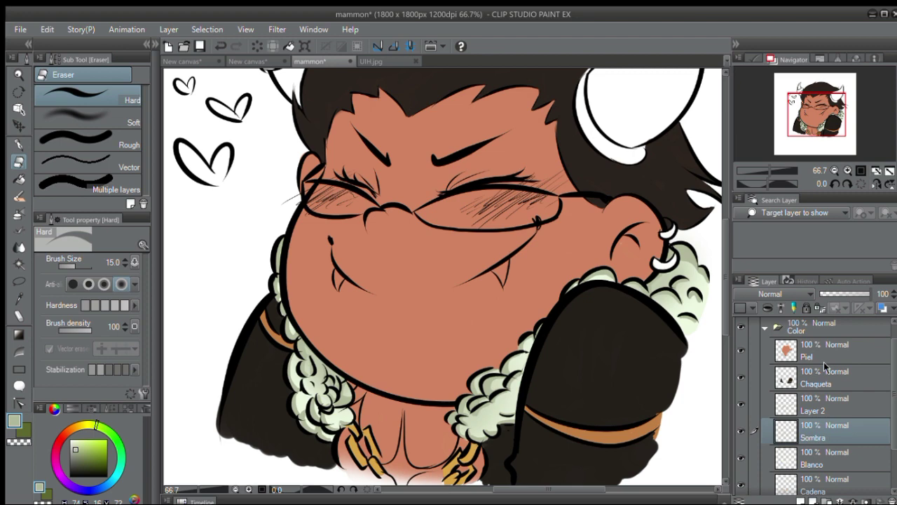
pyautogui.hotkey('ctrl', 'z')
pyautogui.hotkey('ctrl', 'z')
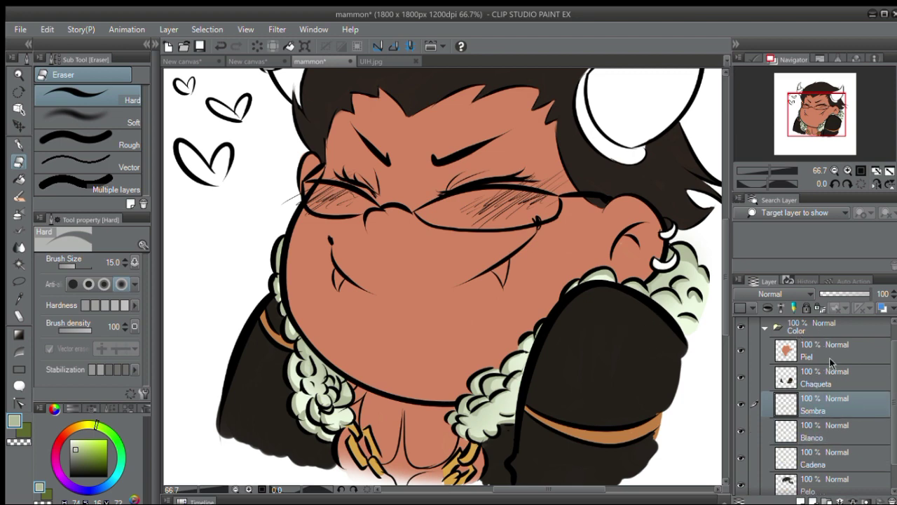
# Add a layer above Piel and choose a pale peach for the scars, testing it on the chest with the Oil paint brush
pyautogui.click(830, 359)
pyautogui.click(801, 501)
pyautogui.moveTo(466, 309); pyautogui.dragTo(438, 181)
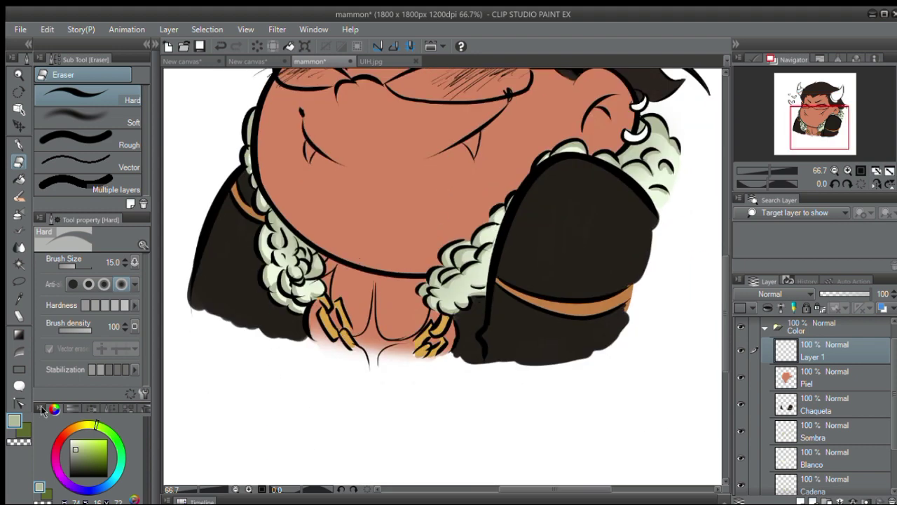
pyautogui.click(69, 429)
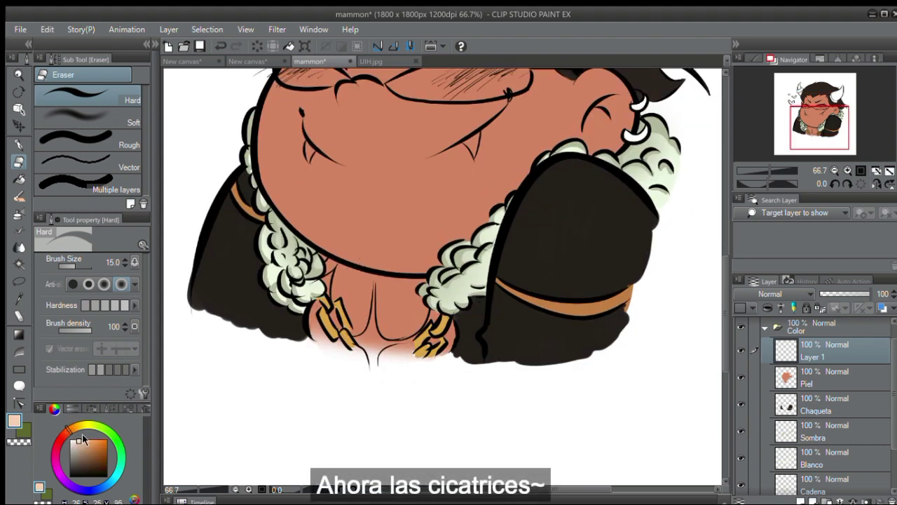
pyautogui.press('b')
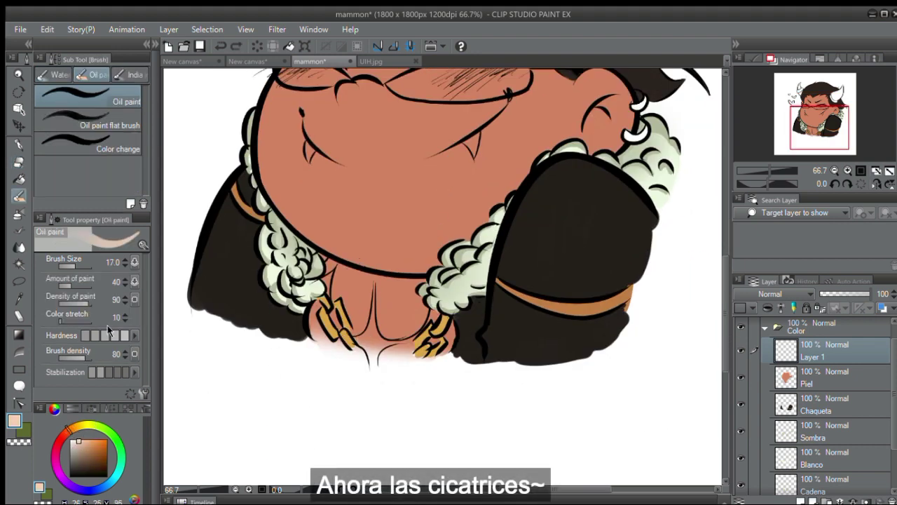
pyautogui.click(78, 444)
pyautogui.moveTo(363, 345)
pyautogui.mouseDown()
pyautogui.moveTo(372, 327)
pyautogui.moveTo(370, 345)
pyautogui.mouseUp()
pyautogui.hotkey('ctrl', 'z')
pyautogui.click(65, 433)
# Paint pale peach scars in the middle of the chest and along the neck beside the chain, undoing unwanted strokes
pyautogui.moveTo(371, 328)
pyautogui.mouseDown()
pyautogui.moveTo(372, 344)
pyautogui.moveTo(356, 339)
pyautogui.moveTo(373, 360)
pyautogui.mouseUp()
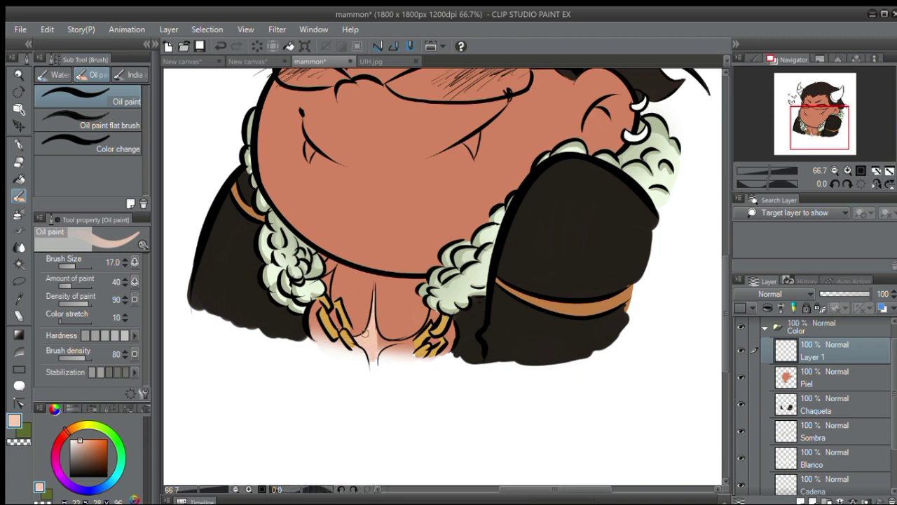
pyautogui.hotkey('ctrl', 'z')
pyautogui.moveTo(401, 343); pyautogui.dragTo(423, 329)
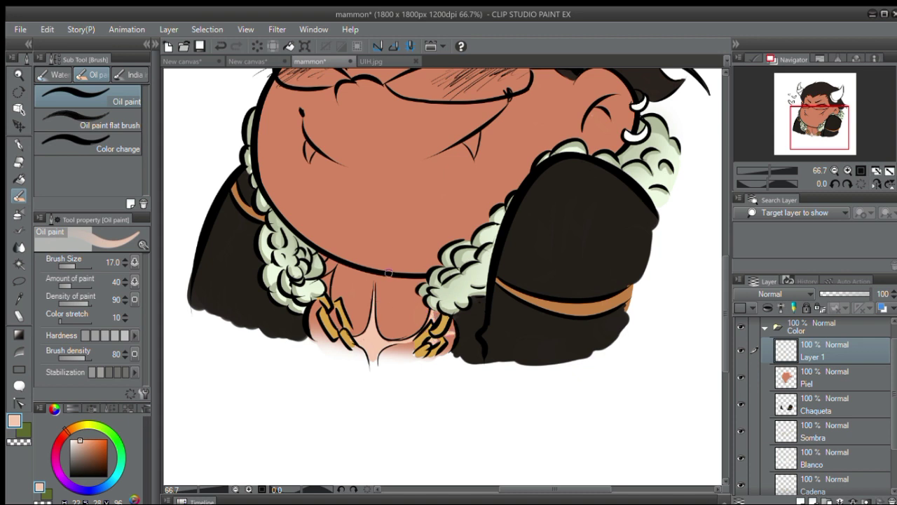
pyautogui.hotkey('ctrl', 'z')
pyautogui.moveTo(436, 307); pyautogui.dragTo(433, 319)
pyautogui.moveTo(319, 303)
pyautogui.mouseDown()
pyautogui.moveTo(313, 315)
pyautogui.moveTo(315, 306)
pyautogui.mouseUp()
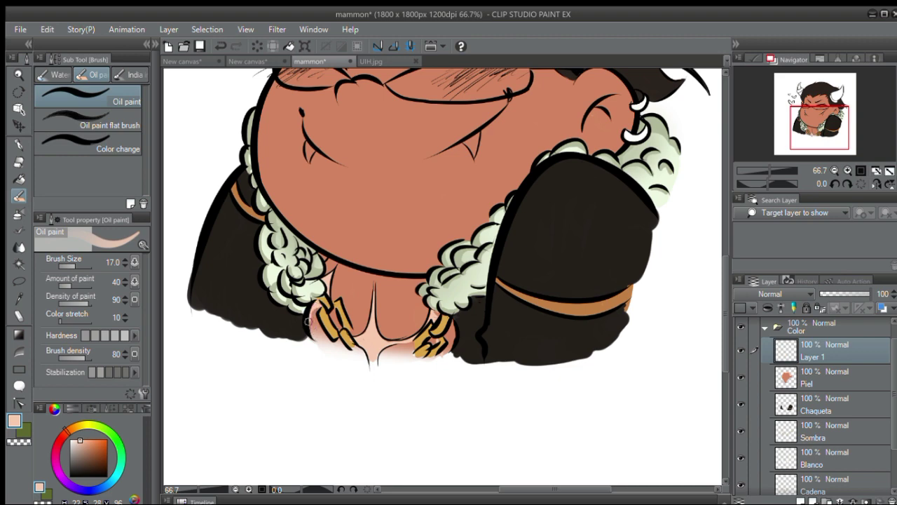
pyautogui.moveTo(581, 242); pyautogui.dragTo(473, 220)
pyautogui.hotkey('ctrl', 's')
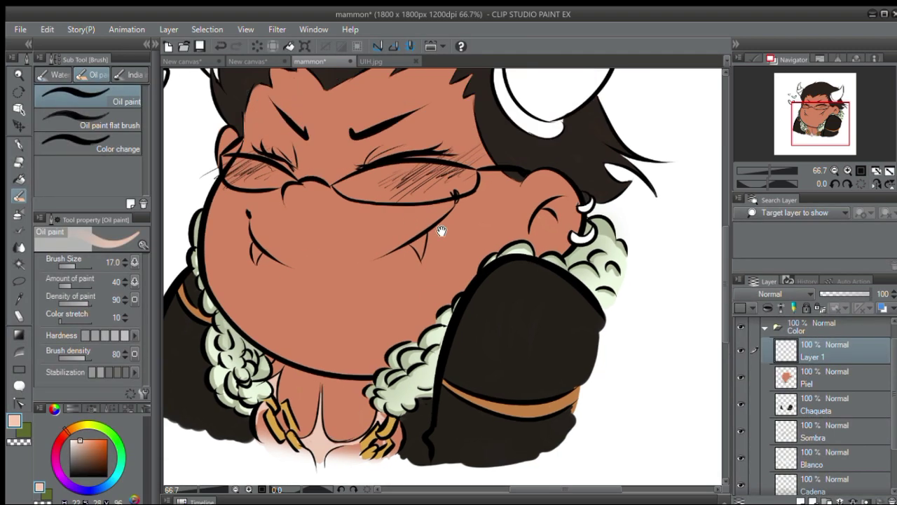
# Fade the lower part of the chest scars with the Soft eraser and merge the scar layer into Piel
pyautogui.moveTo(416, 217)
pyautogui.mouseDown()
pyautogui.moveTo(448, 216)
pyautogui.moveTo(495, 258)
pyautogui.moveTo(516, 233)
pyautogui.mouseUp()
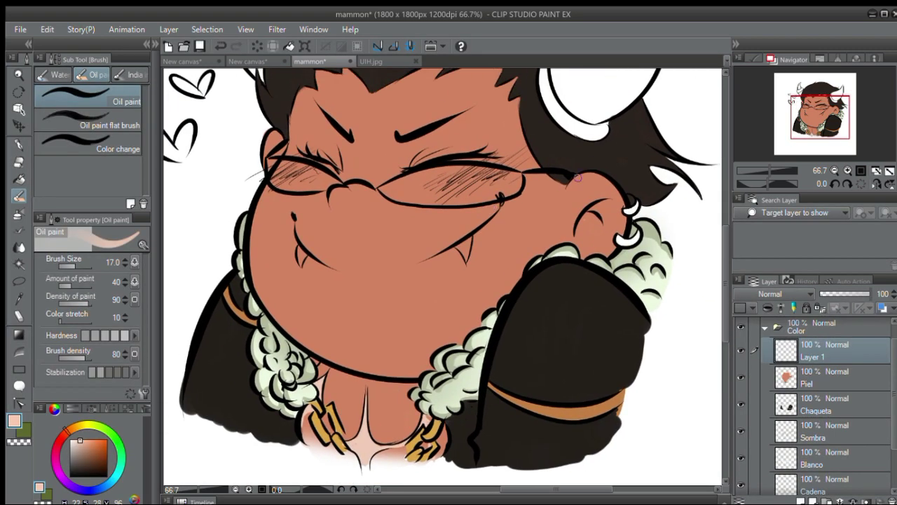
pyautogui.click(850, 496)
pyautogui.hotkey('ctrl', 'z')
pyautogui.press('e')
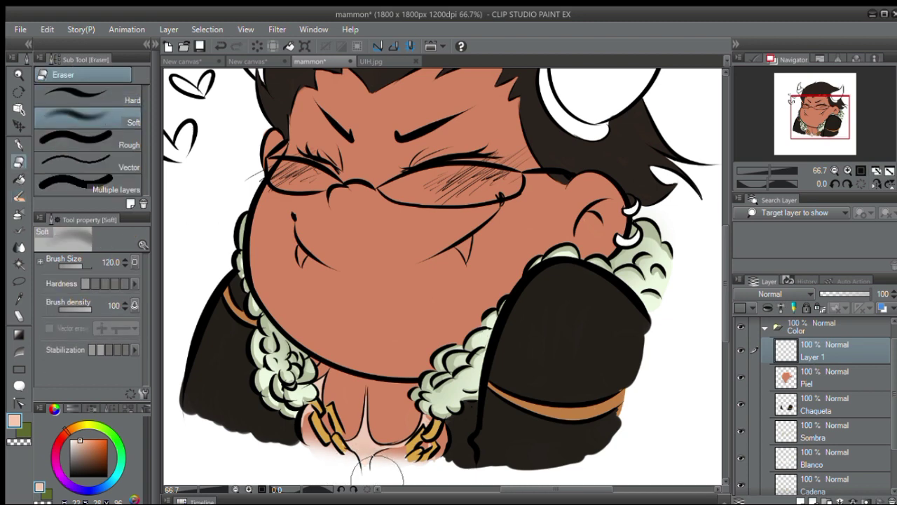
pyautogui.hotkey('ctrl', 'y')
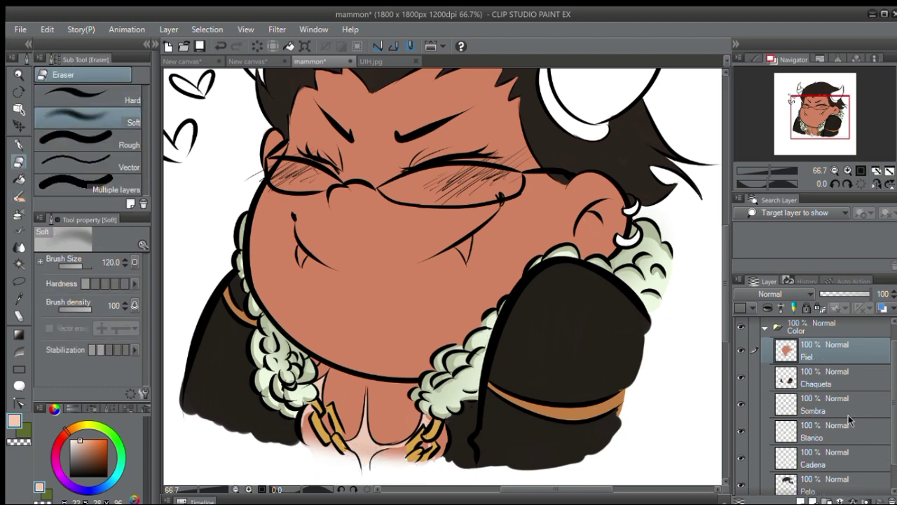
# Paint both fangs near-white with the Oil paint brush at size 12 on a new layer above Piel, and name it Fangs
pyautogui.hotkey('ctrl', 'y')
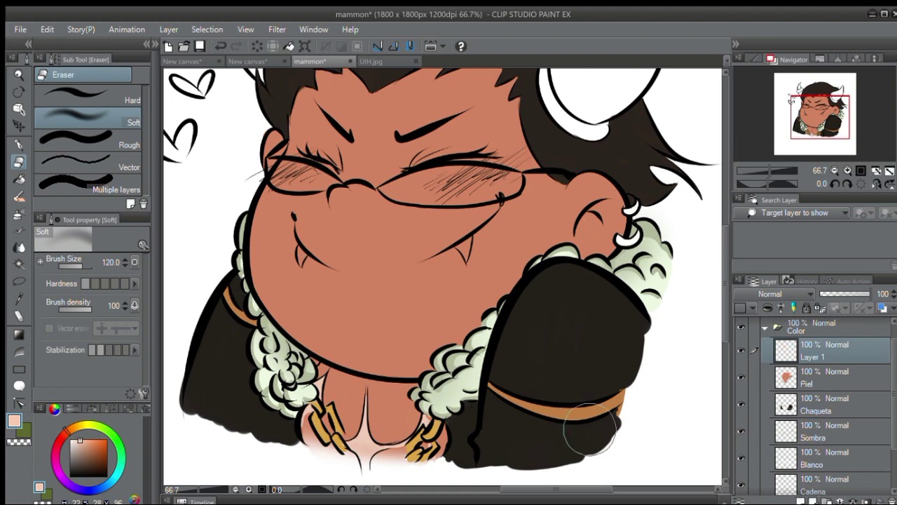
pyautogui.press('b')
pyautogui.click(73, 439)
pyautogui.press('[')
pyautogui.press('[')
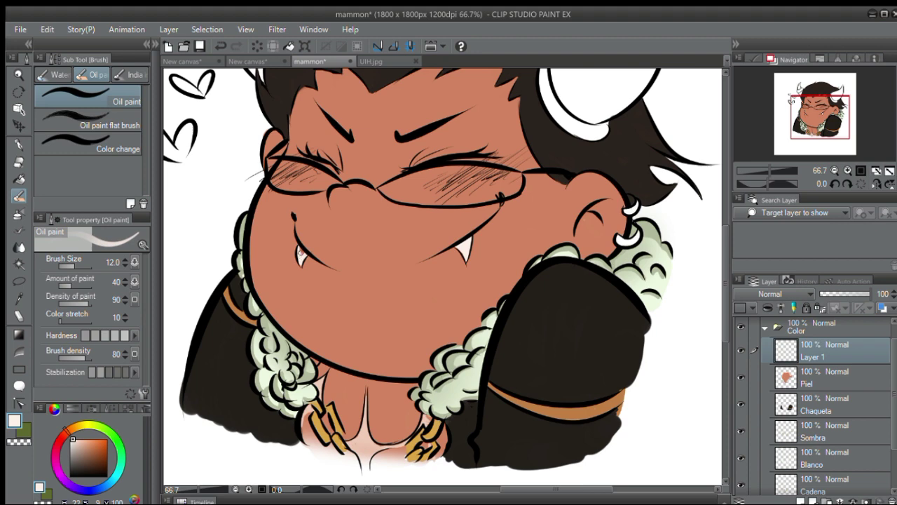
pyautogui.moveTo(467, 197)
pyautogui.mouseDown()
pyautogui.moveTo(452, 272)
pyautogui.moveTo(453, 237)
pyautogui.mouseUp()
pyautogui.doubleClick(813, 357)
pyautogui.write('Fangs')
pyautogui.press('Return')
# Add a layer named aretes and move it below the Pelo layer
pyautogui.click(801, 500)
pyautogui.moveTo(829, 367); pyautogui.dragTo(833, 391)
pyautogui.moveTo(614, 304); pyautogui.dragTo(603, 251)
pyautogui.moveTo(841, 382); pyautogui.dragTo(841, 435)
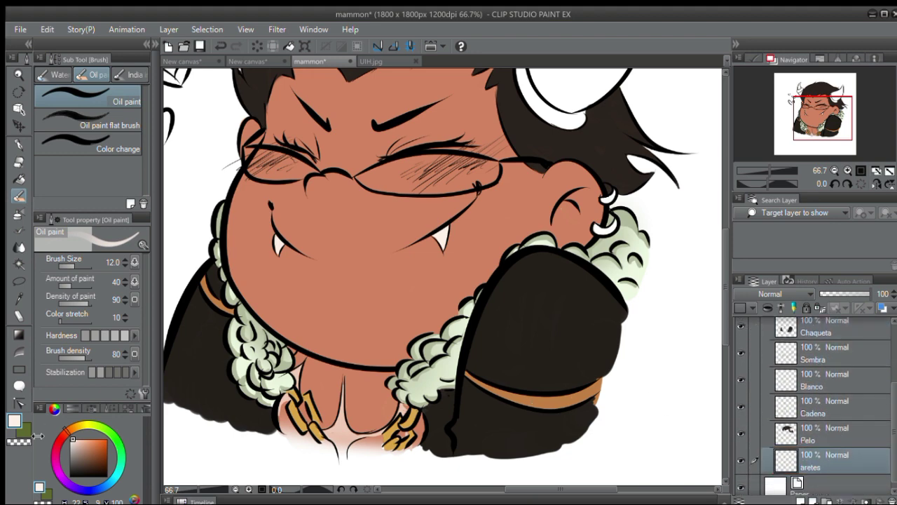
# Paint both earrings in a medium greenish gray and move the aretes layer directly above Blanco
pyautogui.click(71, 446)
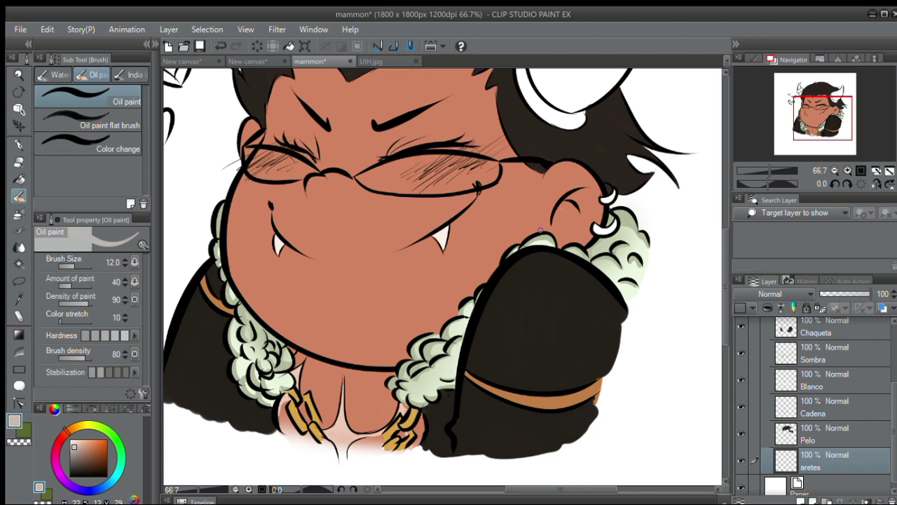
pyautogui.moveTo(83, 430); pyautogui.dragTo(99, 425)
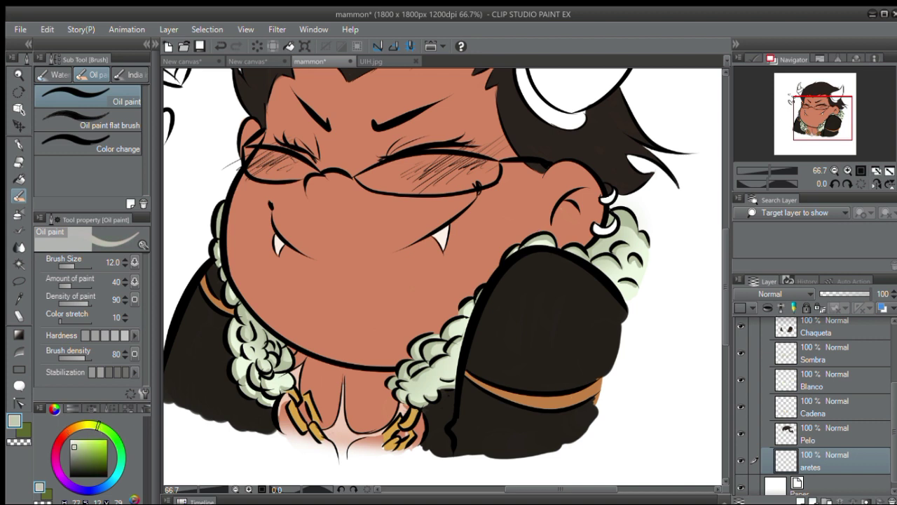
pyautogui.click(72, 454)
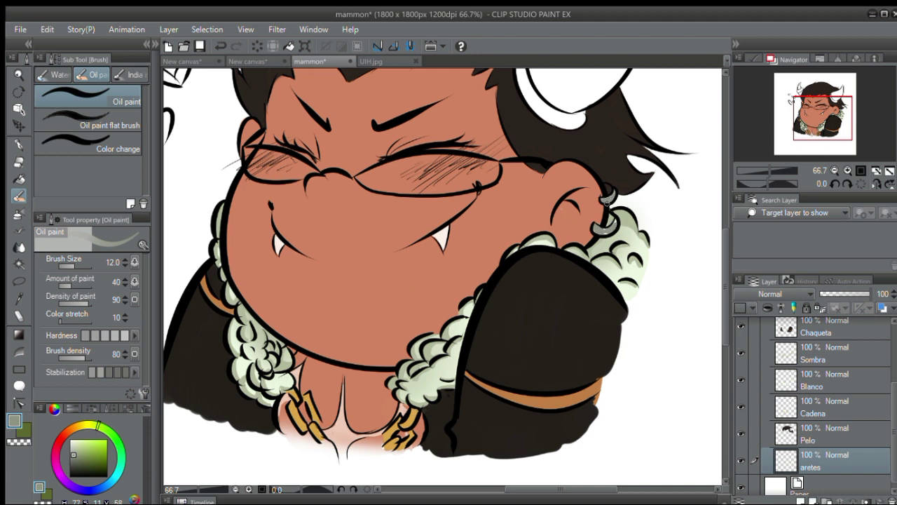
pyautogui.click(812, 416)
pyautogui.moveTo(828, 466); pyautogui.dragTo(837, 372)
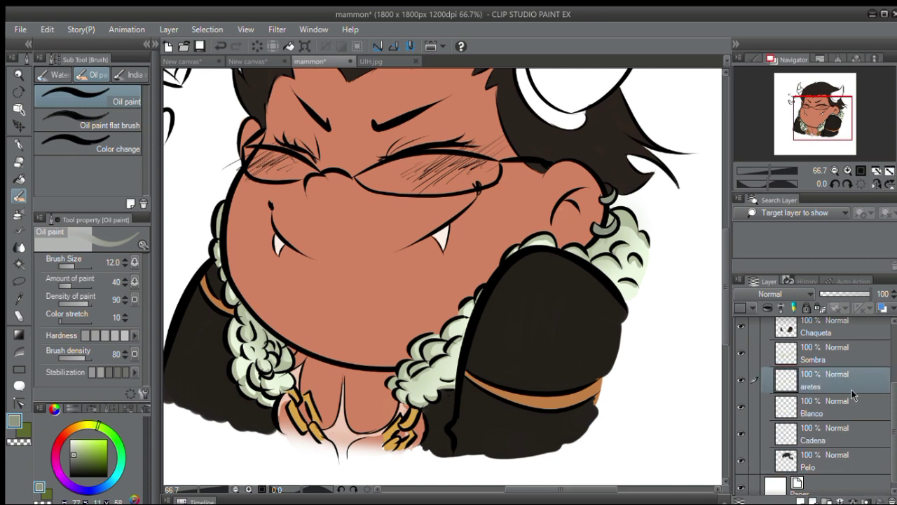
# Add a layer named Cuernos for the horns and place it below the Pelo layer
pyautogui.moveTo(548, 76); pyautogui.dragTo(594, 206)
pyautogui.moveTo(566, 318); pyautogui.dragTo(559, 245)
pyautogui.click(800, 500)
pyautogui.moveTo(841, 467); pyautogui.dragTo(847, 492)
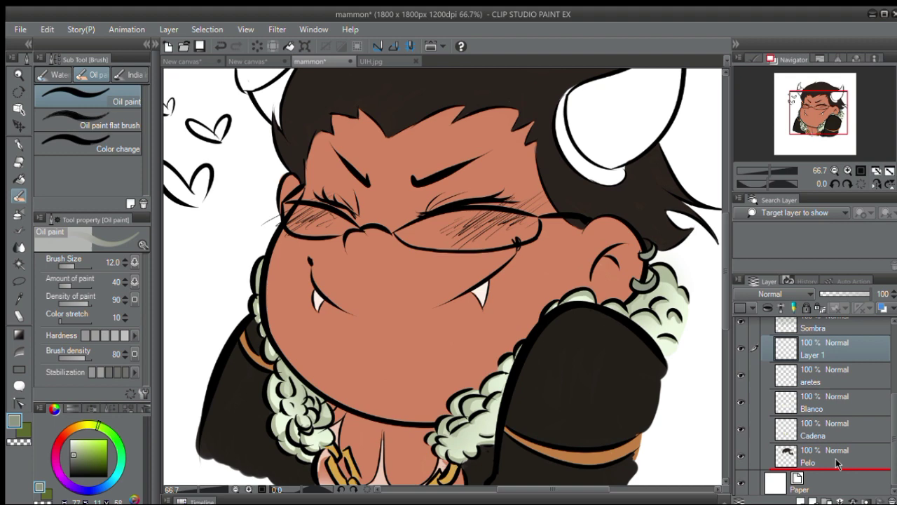
pyautogui.scroll(-1, 808, 422)
pyautogui.scroll(3, 400, 115)
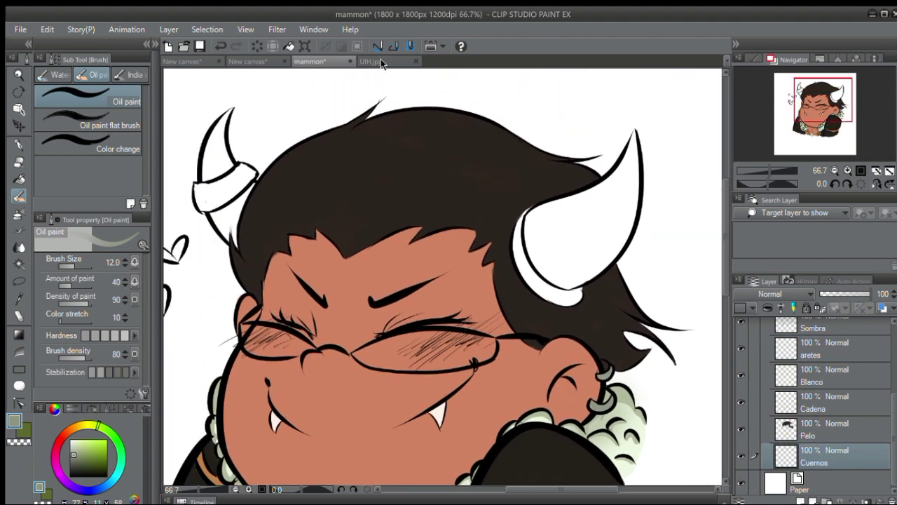
# Sample yellow from the UIH.jpg reference and start coloring the horns in the mammon drawing, undoing the last stroke
pyautogui.click(370, 61)
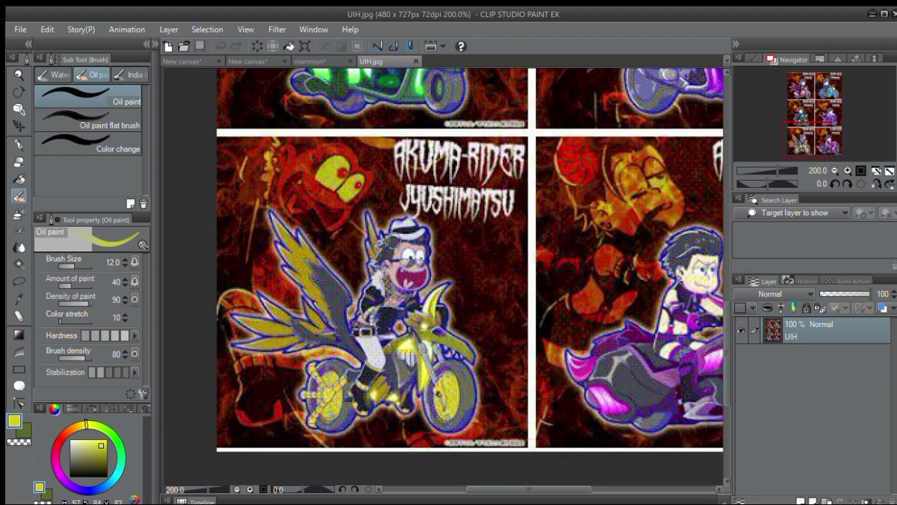
pyautogui.click(310, 61)
pyautogui.moveTo(559, 315); pyautogui.dragTo(471, 131)
pyautogui.moveTo(378, 123); pyautogui.dragTo(328, 274)
pyautogui.moveTo(411, 185); pyautogui.dragTo(450, 183)
pyautogui.moveTo(327, 269)
pyautogui.mouseDown()
pyautogui.moveTo(459, 137)
pyautogui.moveTo(498, 170)
pyautogui.moveTo(405, 247)
pyautogui.mouseUp()
pyautogui.moveTo(467, 200); pyautogui.dragTo(414, 204)
pyautogui.hotkey('ctrl', 'z')
# Fill the larger horn with golden yellow using an enlarged Oil paint brush, reducing it to 30 for the narrow tip
pyautogui.press(']')
pyautogui.press(']')
pyautogui.press(']')
pyautogui.press(']')
pyautogui.press(']')
pyautogui.press(']')
pyautogui.press(']')
pyautogui.press(']')
pyautogui.press(']')
pyautogui.moveTo(512, 253)
pyautogui.mouseDown()
pyautogui.moveTo(477, 177)
pyautogui.moveTo(495, 239)
pyautogui.moveTo(522, 247)
pyautogui.moveTo(526, 203)
pyautogui.moveTo(550, 162)
pyautogui.moveTo(541, 155)
pyautogui.moveTo(571, 113)
pyautogui.moveTo(531, 204)
pyautogui.moveTo(544, 210)
pyautogui.moveTo(561, 182)
pyautogui.mouseUp()
pyautogui.press('[')
pyautogui.press('[')
pyautogui.press('[')
pyautogui.press('[')
pyautogui.moveTo(572, 104); pyautogui.dragTo(576, 94)
# Fill the smaller horn with golden yellow using the Oil paint brush at size 30
pyautogui.moveTo(569, 165); pyautogui.dragTo(789, 219)
pyautogui.moveTo(377, 211)
pyautogui.mouseDown()
pyautogui.moveTo(393, 255)
pyautogui.moveTo(380, 171)
pyautogui.moveTo(410, 188)
pyautogui.moveTo(391, 184)
pyautogui.moveTo(366, 222)
pyautogui.moveTo(374, 160)
pyautogui.moveTo(386, 142)
pyautogui.moveTo(387, 185)
pyautogui.mouseUp()
pyautogui.press('space')
pyautogui.moveTo(563, 287); pyautogui.dragTo(465, 160)
pyautogui.hotkey('ctrl', 's')
pyautogui.moveTo(249, 191); pyautogui.dragTo(168, 156)
pyautogui.press('space')
pyautogui.moveTo(266, 370)
pyautogui.mouseDown()
pyautogui.moveTo(286, 280)
pyautogui.moveTo(276, 300)
pyautogui.moveTo(332, 320)
pyautogui.moveTo(345, 240)
pyautogui.moveTo(240, 282)
pyautogui.mouseUp()
# Sample the horns' golden yellow and recolor the chain links with it on a new clipped layer above Cadena
pyautogui.keyDown('alt'); pyautogui.click(567, 151); pyautogui.keyUp('alt')
pyautogui.moveTo(497, 300); pyautogui.dragTo(542, 180)
pyautogui.moveTo(891, 380); pyautogui.dragTo(893, 428)
pyautogui.click(835, 429)
pyautogui.click(800, 501)
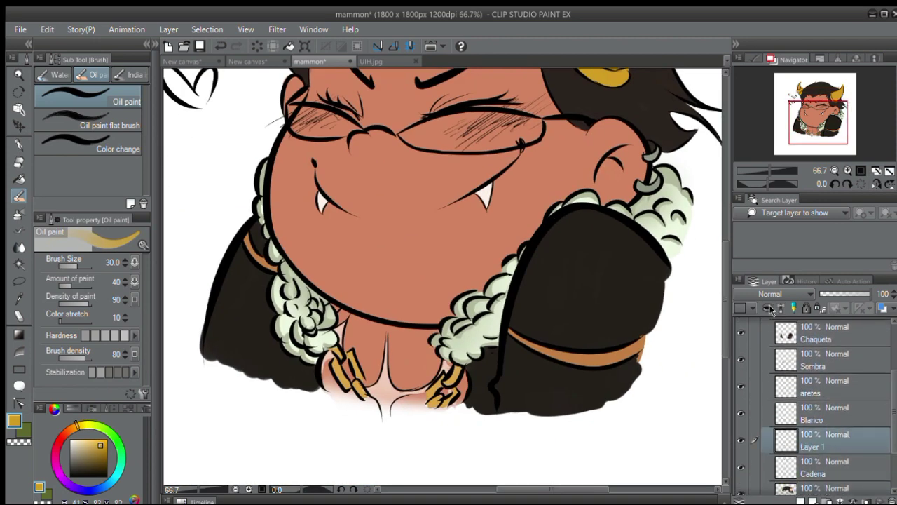
pyautogui.press('b')
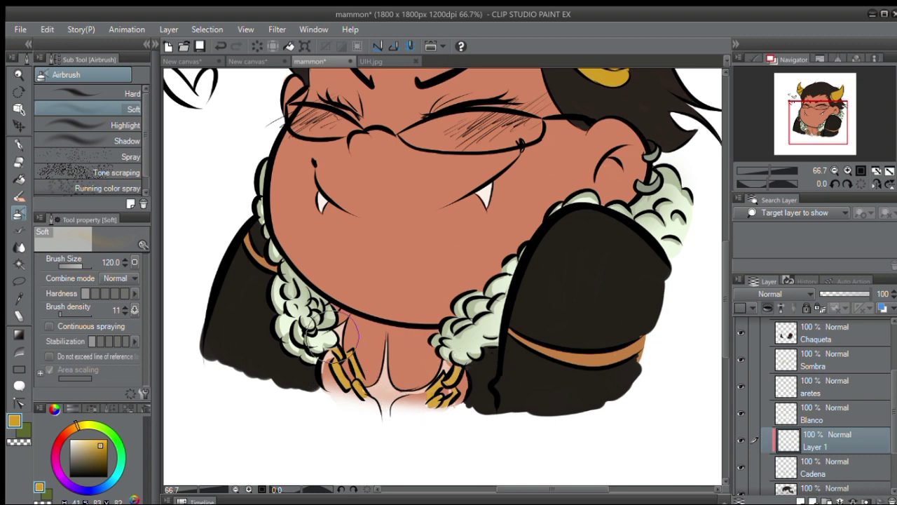
pyautogui.press('b')
pyautogui.press('b')
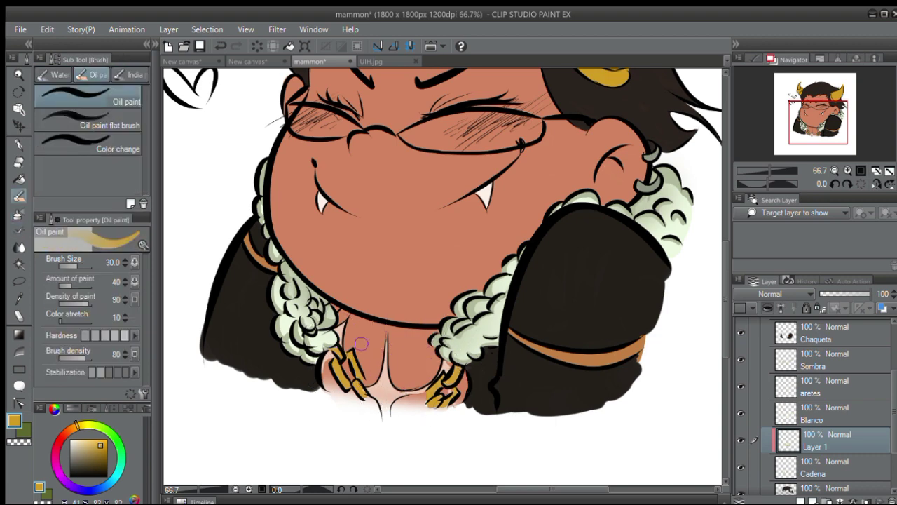
# Check the yellow tones in the UIH.jpg reference and return to the chain in the mammon drawing
pyautogui.scroll(3, 508, 229)
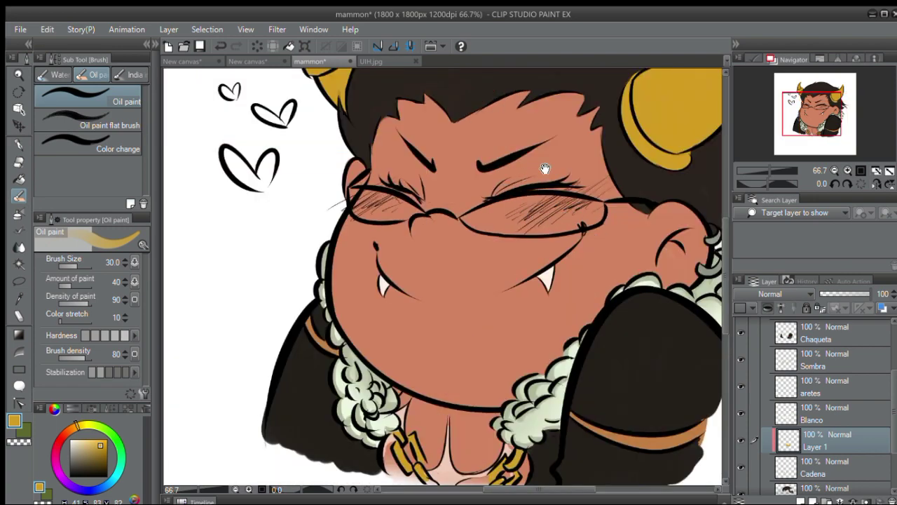
pyautogui.click(379, 61)
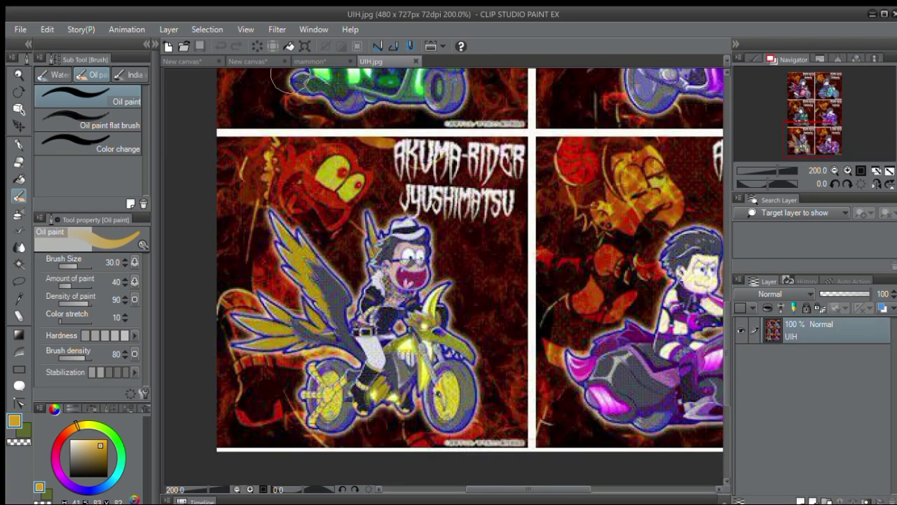
pyautogui.click(311, 61)
pyautogui.moveTo(415, 262); pyautogui.dragTo(423, 220)
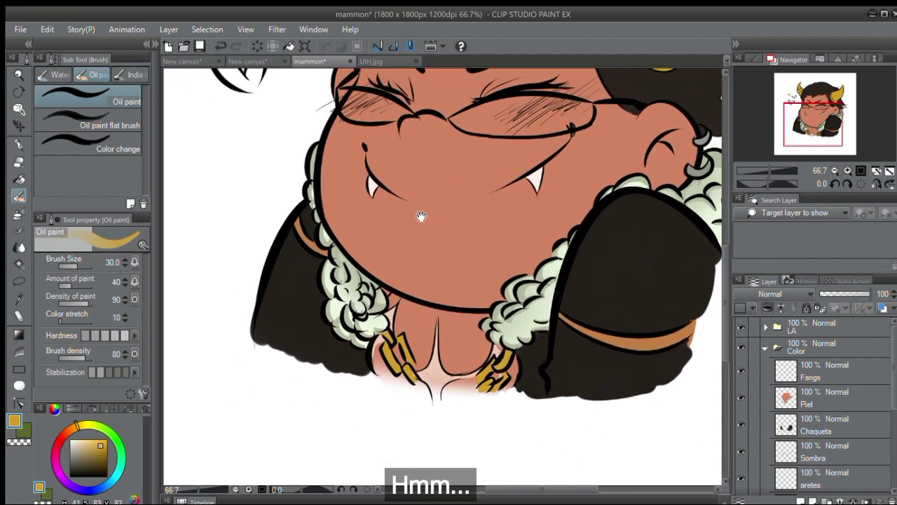
# Try adjusting the hue and brightness of the golden chain color on Layer 1
pyautogui.hotkey('ctrl', 's')
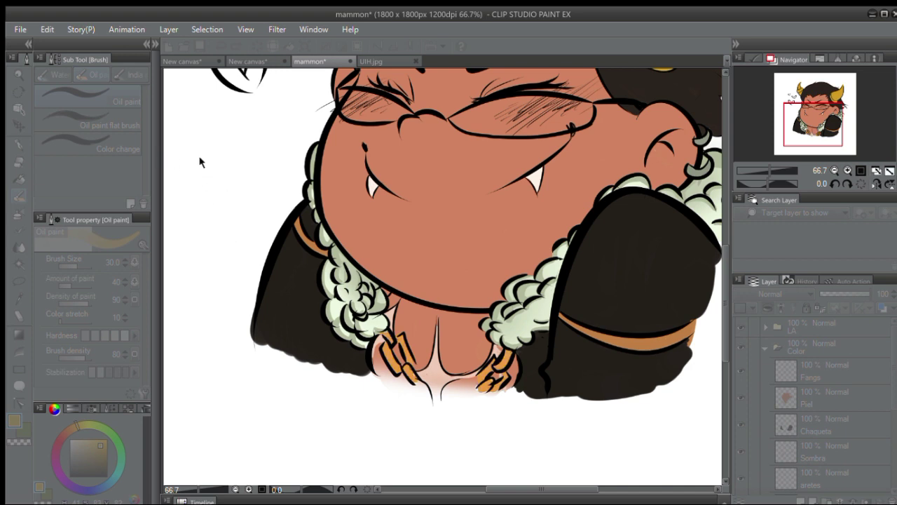
pyautogui.moveTo(179, 158)
pyautogui.mouseDown()
pyautogui.moveTo(192, 174)
pyautogui.moveTo(181, 160)
pyautogui.mouseUp()
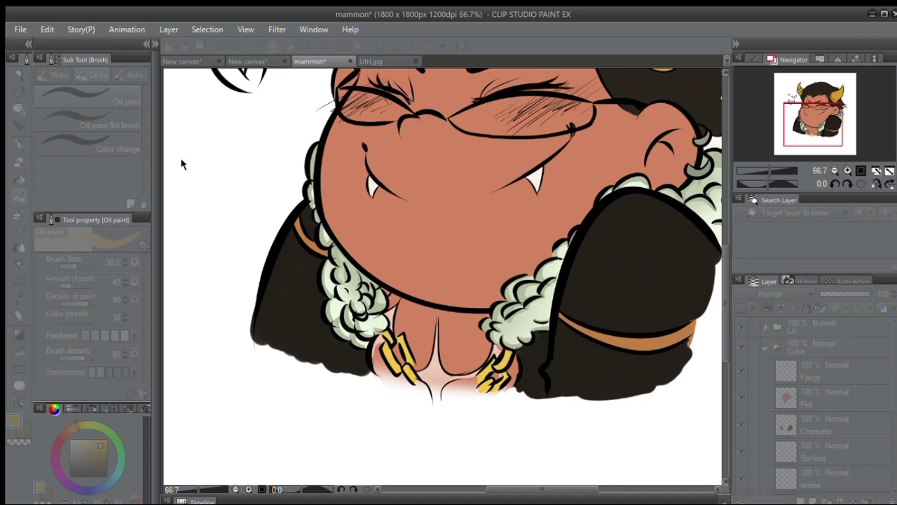
pyautogui.click(335, 138)
pyautogui.moveTo(499, 98); pyautogui.dragTo(482, 106)
pyautogui.hotkey('ctrl', 'u')
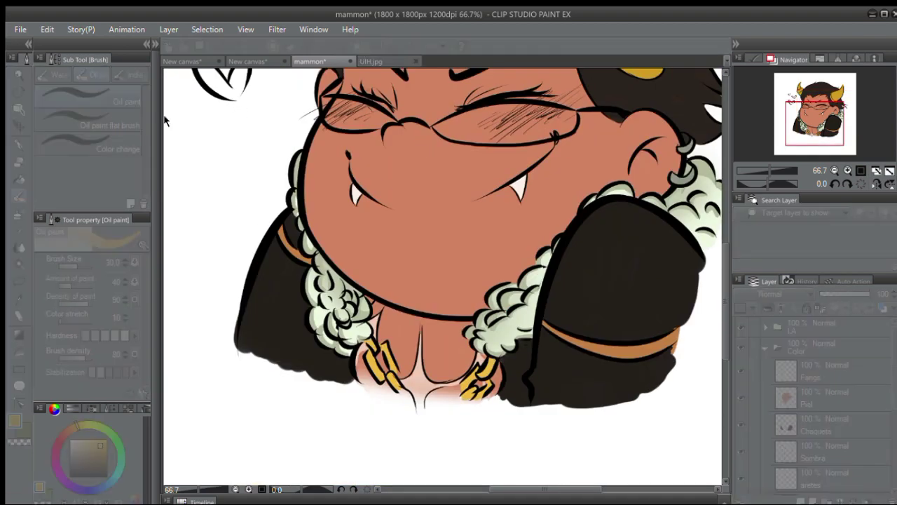
pyautogui.click(335, 135)
pyautogui.moveTo(353, 109); pyautogui.dragTo(303, 176)
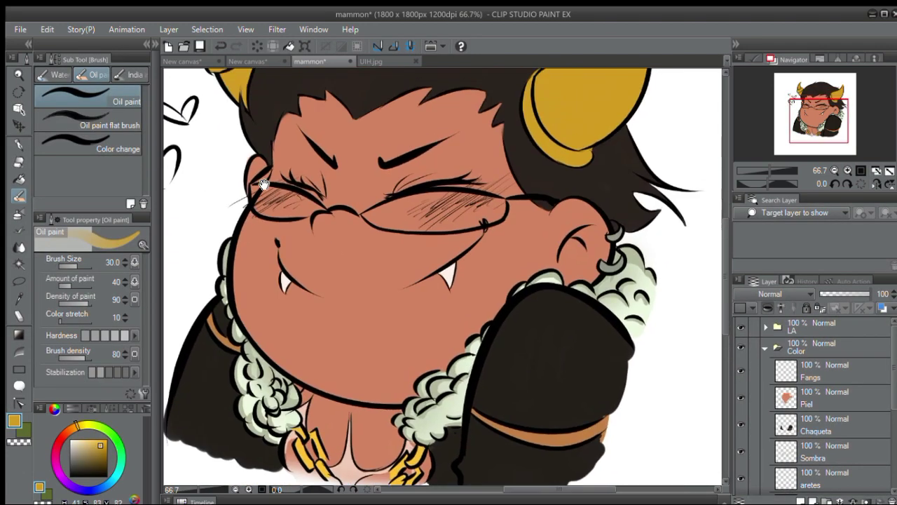
pyautogui.moveTo(318, 195); pyautogui.dragTo(312, 159)
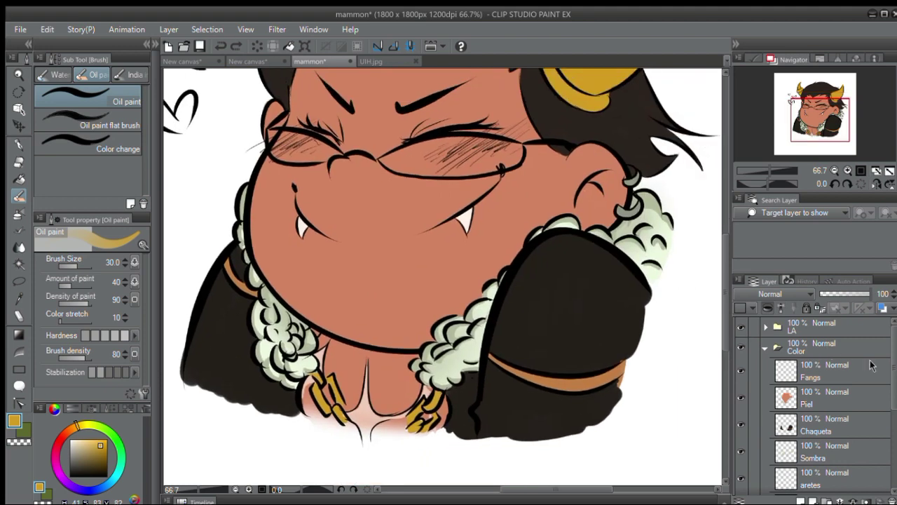
# Add a layer above Chaqueta and paint the stripe on the larger sleeve golden yellow with Oil paint at size 15
pyautogui.scroll(-3, 845, 377)
pyautogui.click(845, 379)
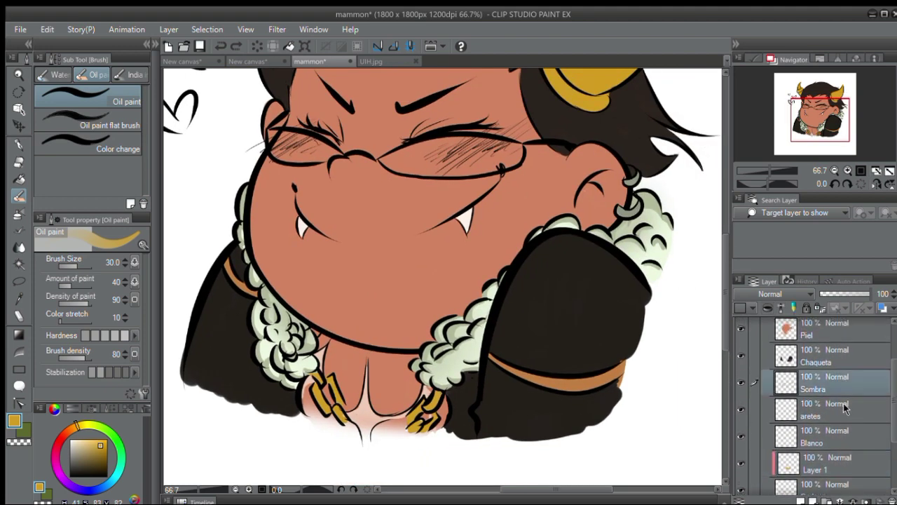
pyautogui.click(842, 359)
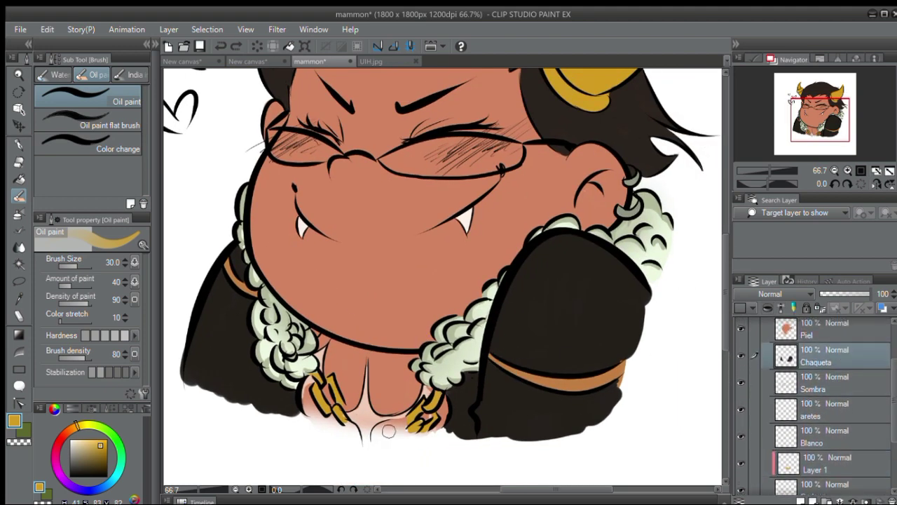
pyautogui.moveTo(518, 113); pyautogui.dragTo(453, 230)
pyautogui.keyDown('alt'); pyautogui.click(530, 173); pyautogui.keyUp('alt')
pyautogui.moveTo(522, 452); pyautogui.dragTo(436, 269)
pyautogui.press('[')
pyautogui.press('[')
pyautogui.press('[')
pyautogui.press('[')
pyautogui.hotkey('ctrl', 'shift', 'n')
pyautogui.moveTo(344, 294)
pyautogui.mouseDown()
pyautogui.moveTo(422, 323)
pyautogui.moveTo(448, 314)
pyautogui.mouseUp()
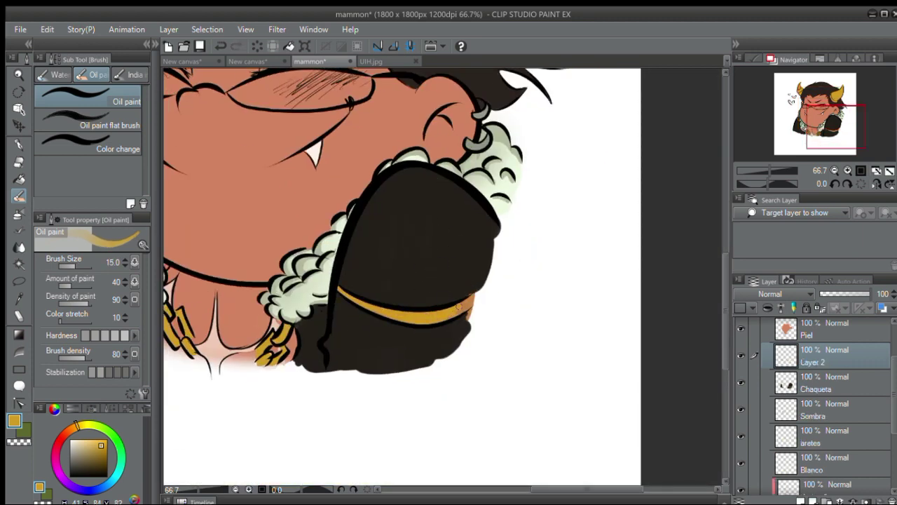
# Paint the stripe on the smaller sleeve golden yellow, undoing the first stroke
pyautogui.moveTo(165, 194); pyautogui.dragTo(403, 236)
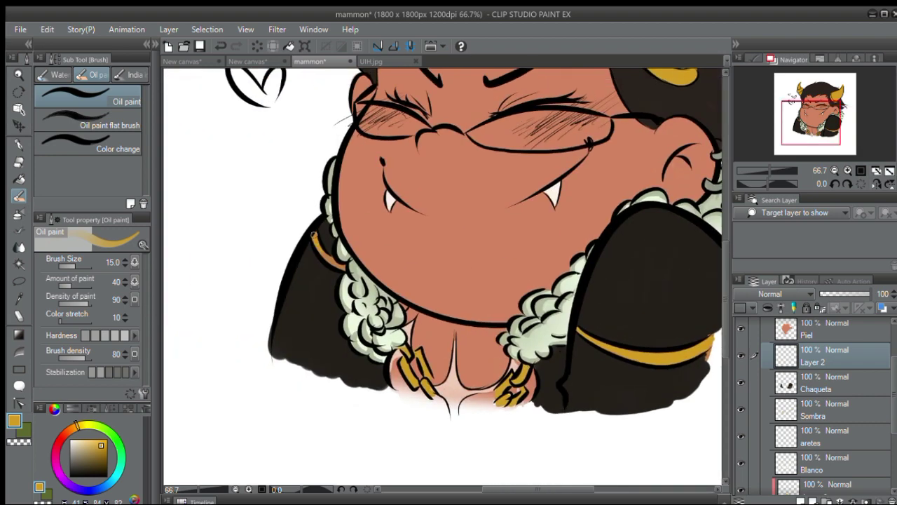
pyautogui.hotkey('ctrl', 'z')
pyautogui.moveTo(334, 260); pyautogui.dragTo(314, 229)
# Merge the sleeve stripe layer into Chaqueta and the chain color layer into Cadena
pyautogui.click(838, 390)
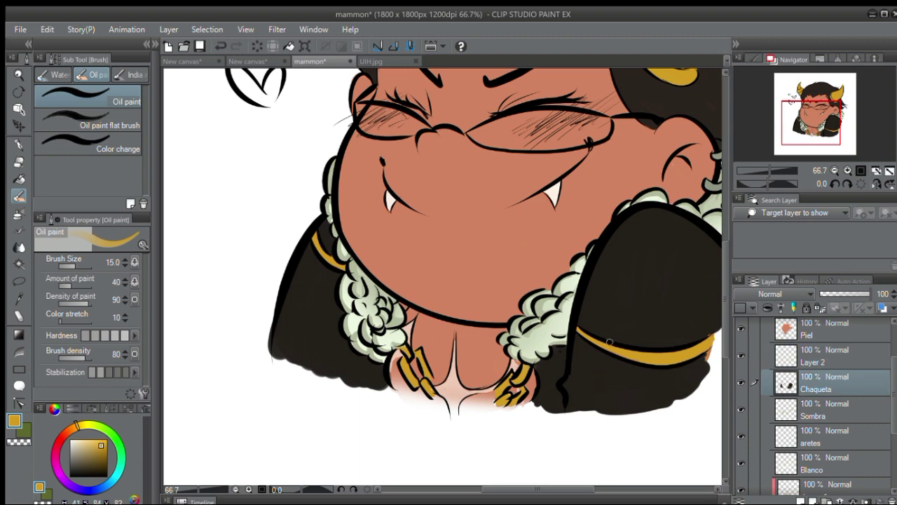
pyautogui.click(851, 500)
pyautogui.moveTo(615, 254); pyautogui.dragTo(518, 190)
pyautogui.moveTo(577, 172)
pyautogui.mouseDown()
pyautogui.moveTo(567, 211)
pyautogui.moveTo(571, 162)
pyautogui.moveTo(579, 184)
pyautogui.mouseUp()
pyautogui.click(845, 466)
pyautogui.click(848, 498)
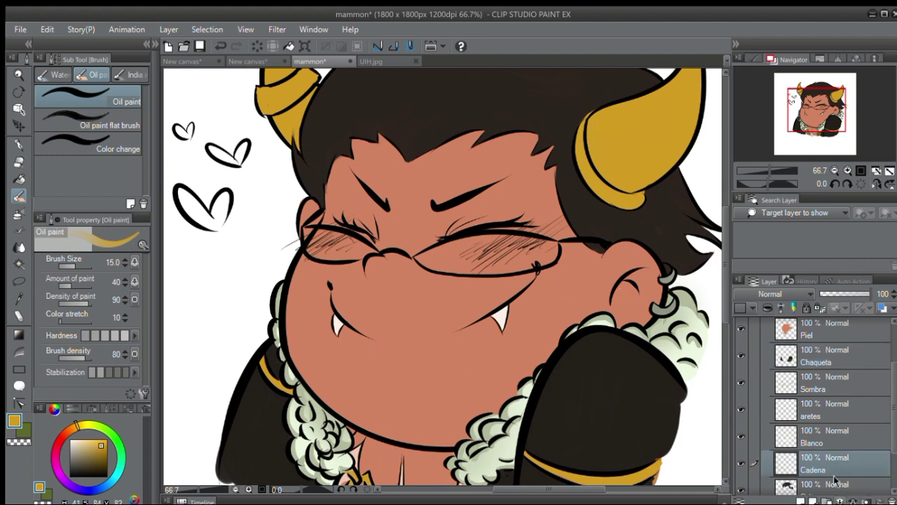
# Add a layer named Lentes for the glasses directly above the Piel layer
pyautogui.moveTo(632, 333); pyautogui.dragTo(602, 207)
pyautogui.moveTo(893, 430); pyautogui.dragTo(892, 398)
pyautogui.click(847, 382)
pyautogui.click(801, 500)
pyautogui.doubleClick(813, 395)
pyautogui.write('Lentes')
pyautogui.press('Return')
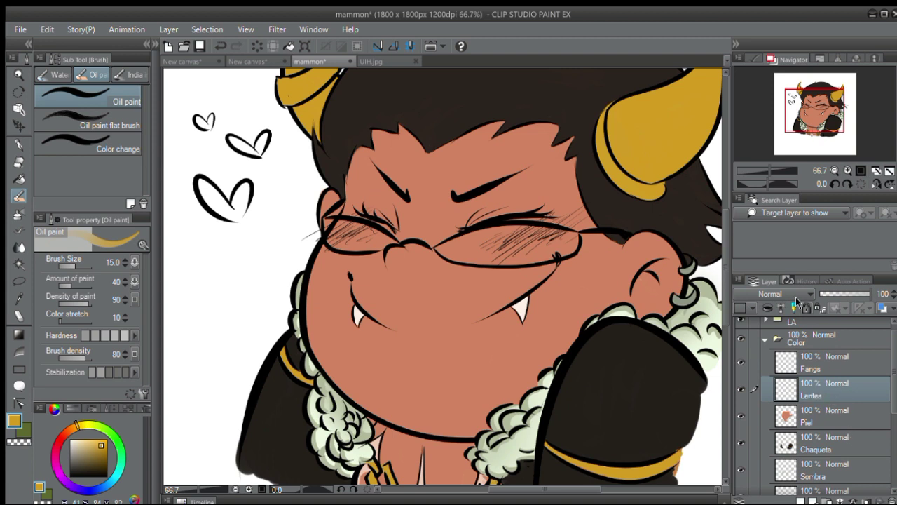
# Fill both lenses of the glasses with golden yellow using the Oil paint brush at size 30
pyautogui.press(']')
pyautogui.press(']')
pyautogui.press(']')
pyautogui.moveTo(333, 221)
pyautogui.mouseDown()
pyautogui.moveTo(354, 241)
pyautogui.moveTo(370, 235)
pyautogui.moveTo(370, 246)
pyautogui.moveTo(351, 239)
pyautogui.mouseUp()
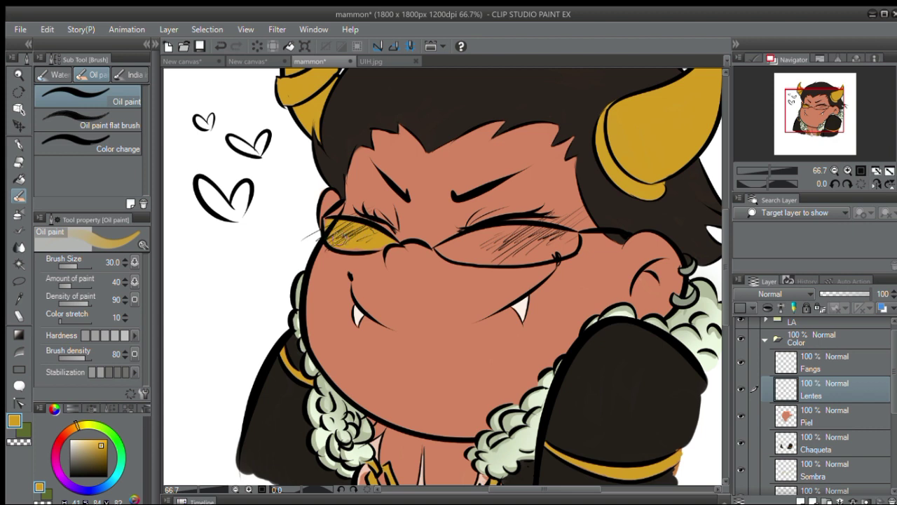
pyautogui.moveTo(458, 253)
pyautogui.mouseDown()
pyautogui.moveTo(548, 251)
pyautogui.moveTo(468, 246)
pyautogui.moveTo(468, 236)
pyautogui.moveTo(552, 234)
pyautogui.moveTo(551, 241)
pyautogui.moveTo(476, 243)
pyautogui.mouseUp()
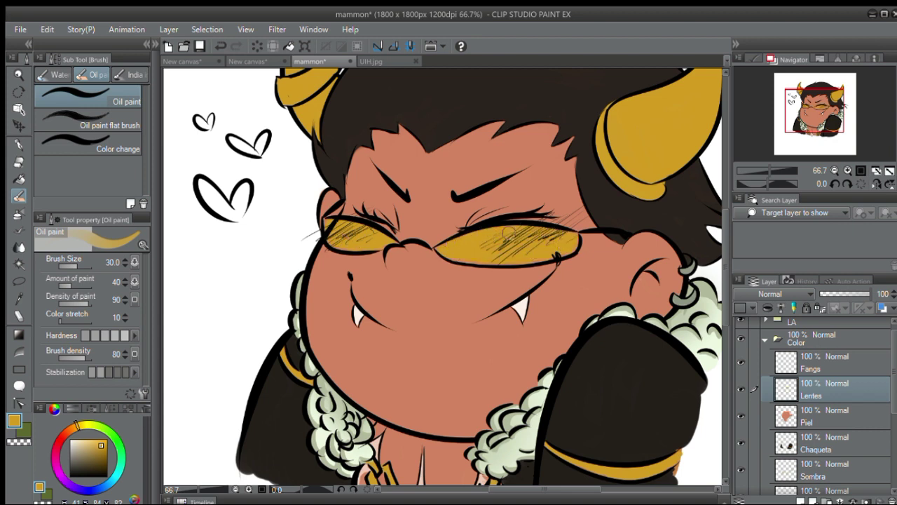
pyautogui.moveTo(544, 209); pyautogui.dragTo(509, 214)
# Set the Lentes layer to Multiply blending and lower its opacity to 46%
pyautogui.moveTo(618, 258); pyautogui.dragTo(628, 205)
pyautogui.moveTo(327, 87); pyautogui.dragTo(328, 87)
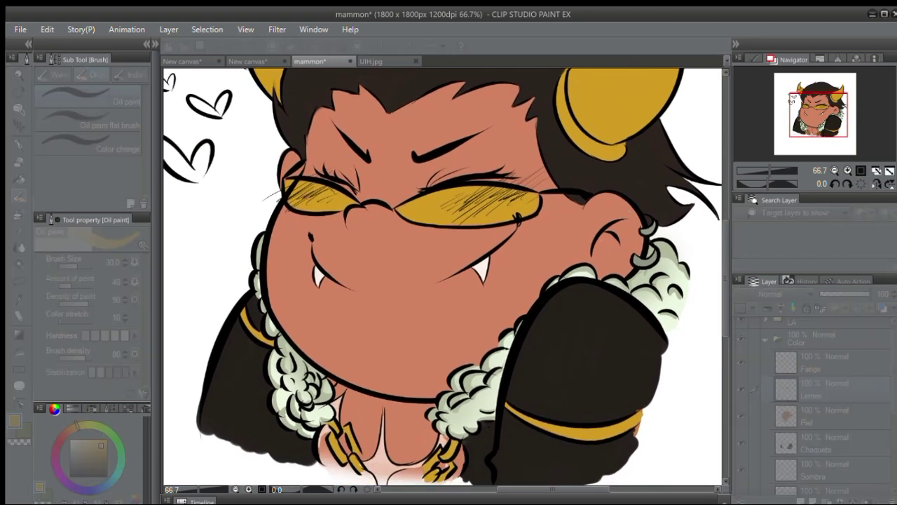
pyautogui.click(766, 111)
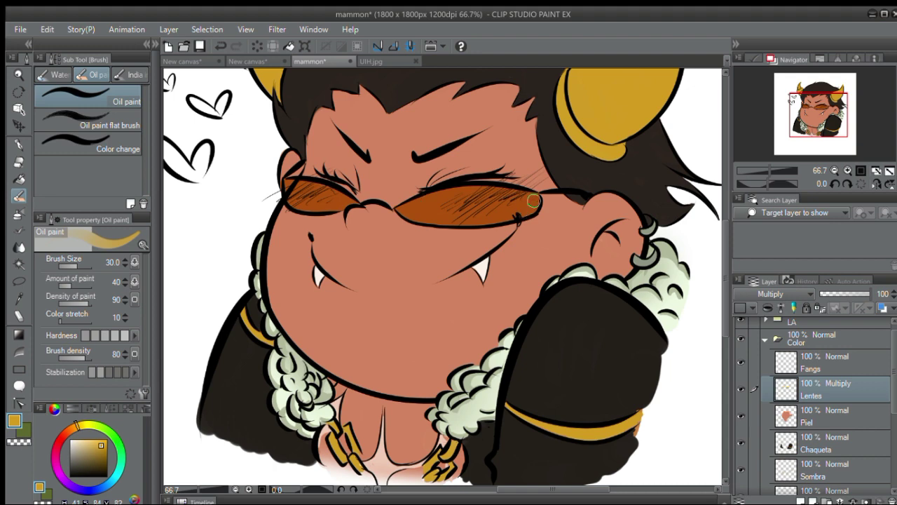
pyautogui.moveTo(841, 294)
pyautogui.mouseDown()
pyautogui.moveTo(849, 295)
pyautogui.moveTo(842, 292)
pyautogui.mouseUp()
pyautogui.moveTo(660, 331); pyautogui.dragTo(646, 349)
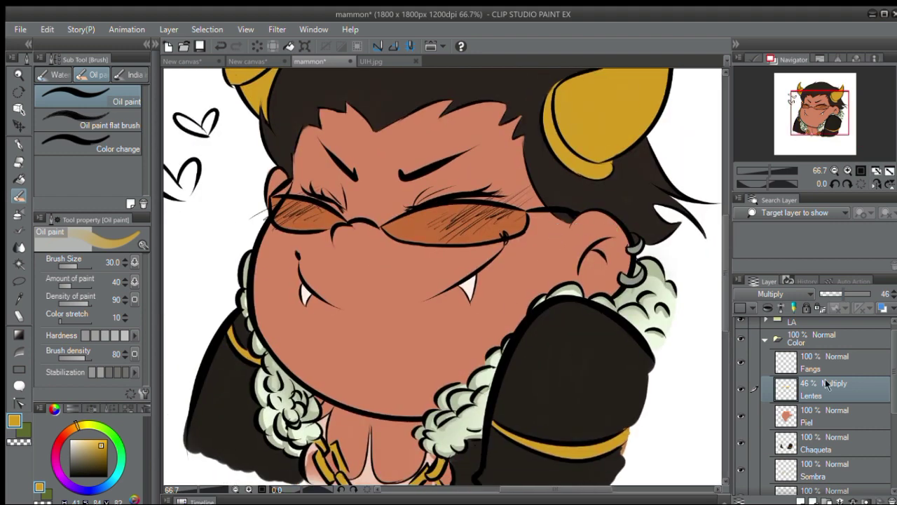
# Add a layer named Blush above Piel and prepare a red color with the Soft airbrush at size 200
pyautogui.hotkey('ctrl', 'shift', 'n')
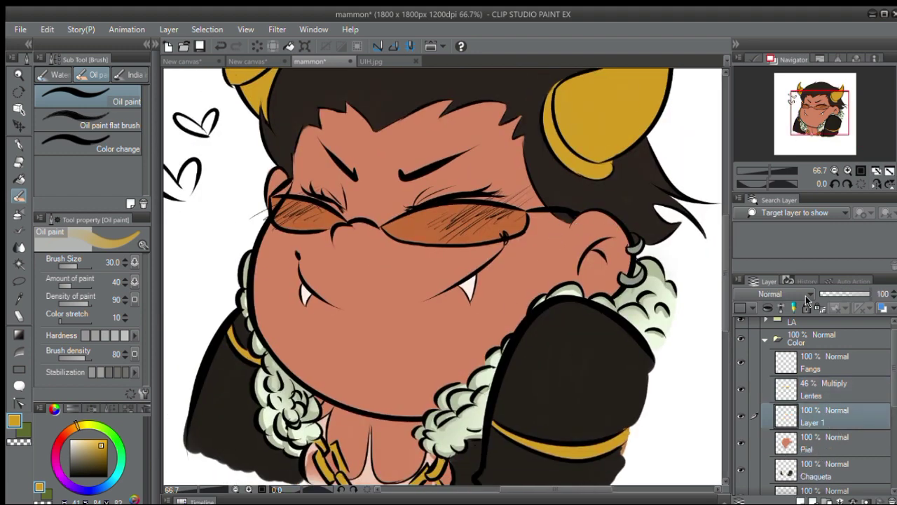
pyautogui.keyDown('alt'); pyautogui.click(309, 340); pyautogui.keyUp('alt')
pyautogui.moveTo(63, 434); pyautogui.dragTo(58, 439)
pyautogui.click(95, 447)
pyautogui.press('b')
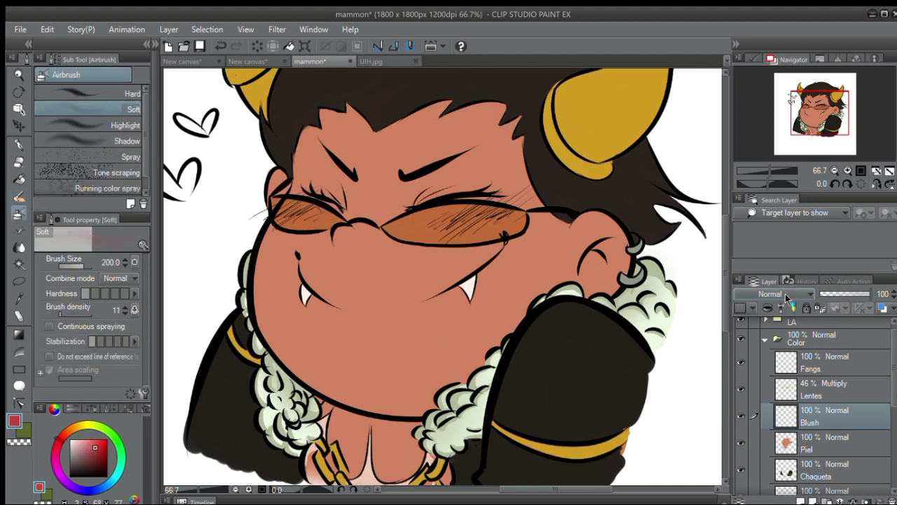
pyautogui.moveTo(351, 260)
pyautogui.mouseDown()
pyautogui.moveTo(295, 242)
pyautogui.moveTo(309, 245)
pyautogui.mouseUp()
pyautogui.moveTo(442, 239)
pyautogui.mouseDown()
pyautogui.moveTo(431, 200)
pyautogui.moveTo(490, 231)
pyautogui.mouseUp()
pyautogui.hotkey('ctrl', 'z')
pyautogui.hotkey('ctrl', 'z')
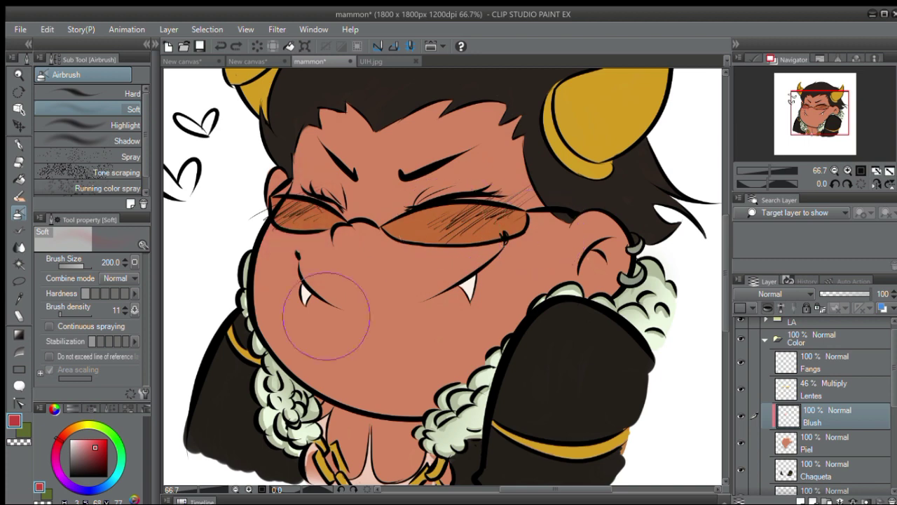
# Airbrush darker red blush over both cheeks at size 170 on the clipped Blush layer, and merge it into Piel
pyautogui.press('[')
pyautogui.moveTo(471, 216)
pyautogui.mouseDown()
pyautogui.moveTo(486, 222)
pyautogui.moveTo(429, 229)
pyautogui.mouseUp()
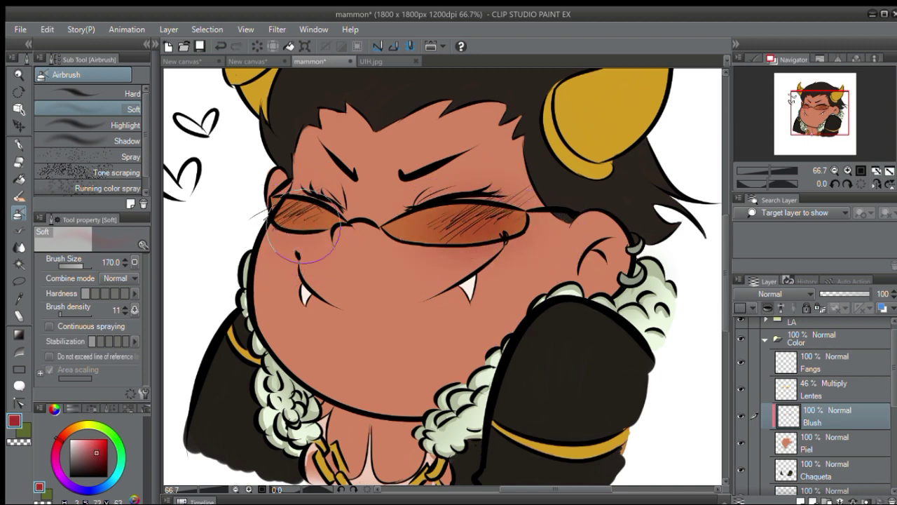
pyautogui.moveTo(294, 213); pyautogui.dragTo(253, 203)
pyautogui.moveTo(448, 184)
pyautogui.mouseDown()
pyautogui.moveTo(525, 142)
pyautogui.moveTo(445, 160)
pyautogui.mouseUp()
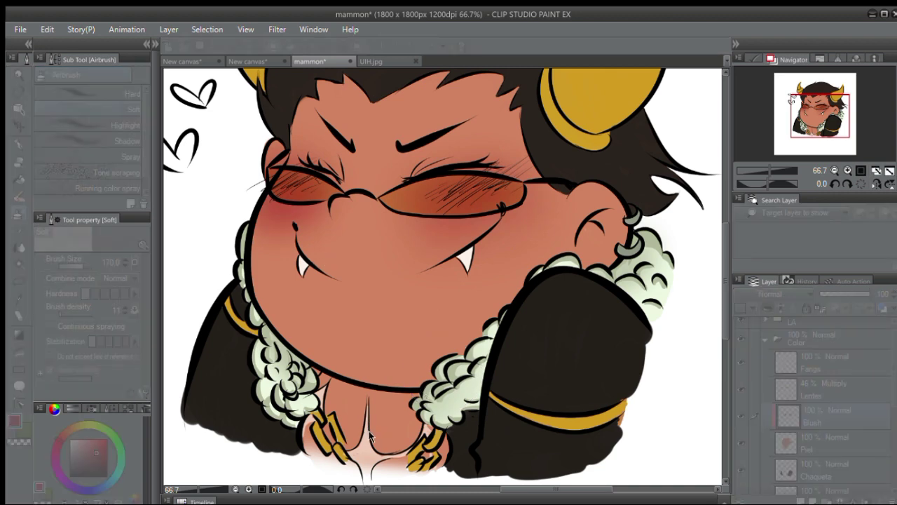
pyautogui.moveTo(416, 205)
pyautogui.mouseDown()
pyautogui.moveTo(423, 176)
pyautogui.moveTo(430, 208)
pyautogui.mouseUp()
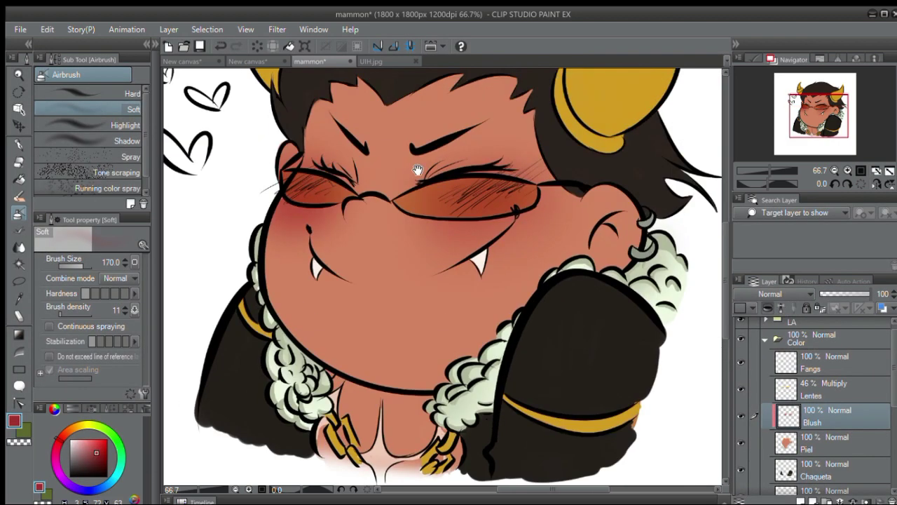
pyautogui.hotkey('ctrl', 'e')
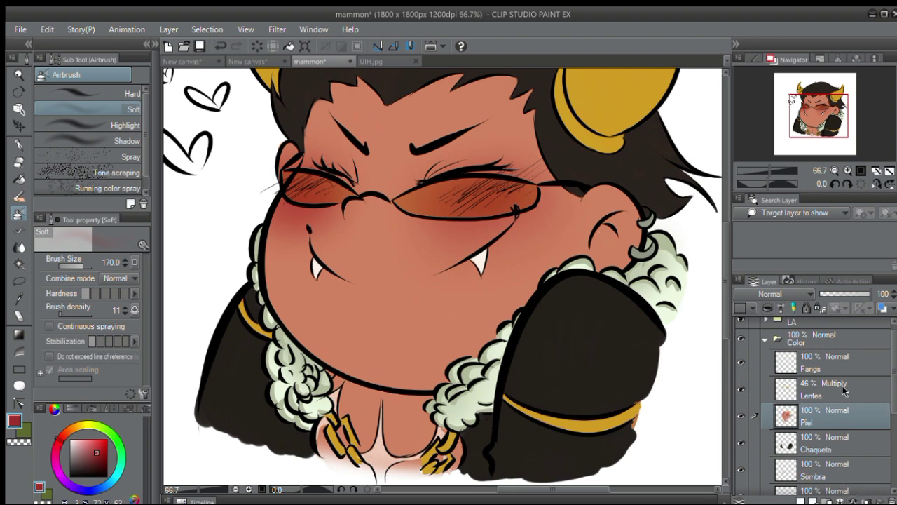
# Raise the Lentes layer's opacity to 100%
pyautogui.click(806, 402)
pyautogui.click(871, 294)
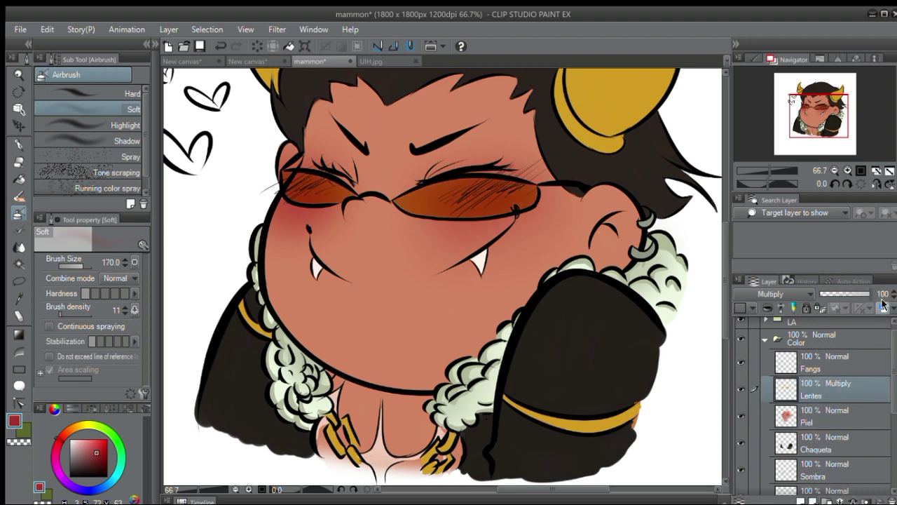
pyautogui.moveTo(478, 226)
pyautogui.mouseDown()
pyautogui.moveTo(481, 192)
pyautogui.moveTo(495, 259)
pyautogui.mouseUp()
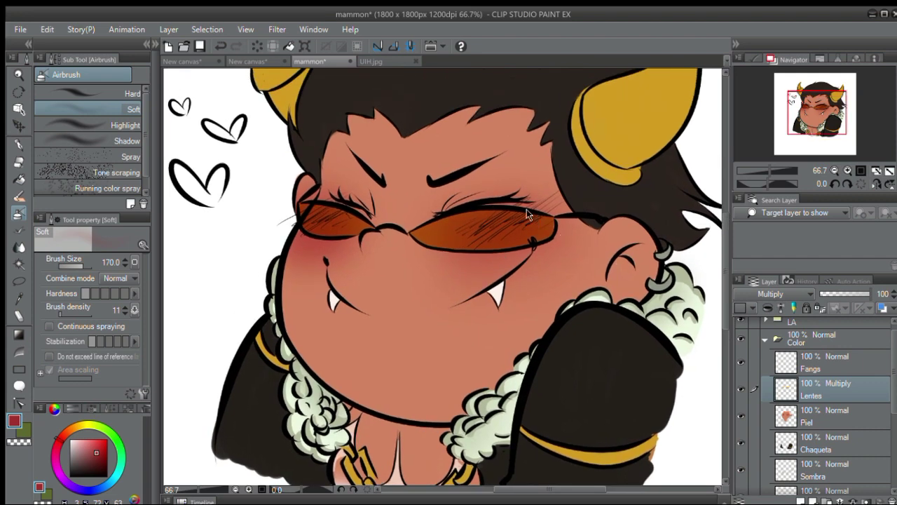